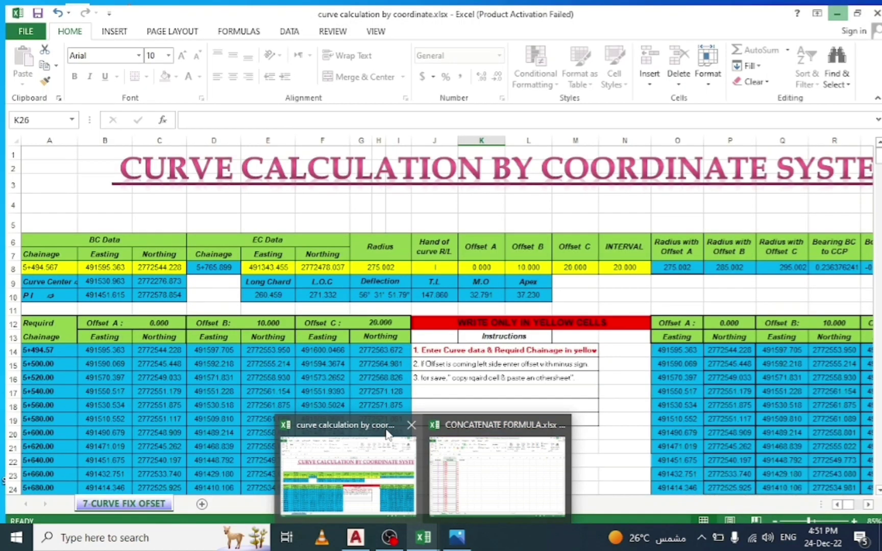
- Bring 'curve calculation by coordinate.xlsx' to the front from its Excel taskbar thumbnail
{"action": "left_click", "coordinate": [387, 431]}
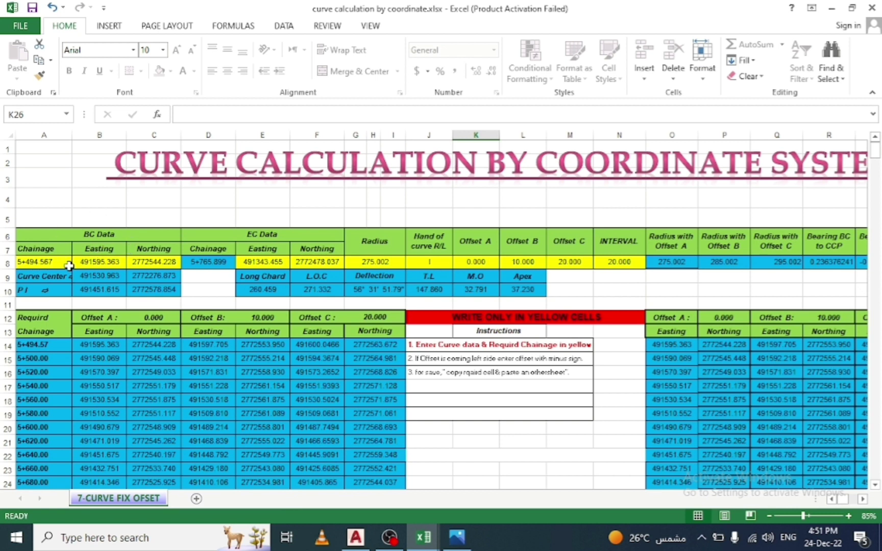
{"action": "left_click", "coordinate": [457, 545]}
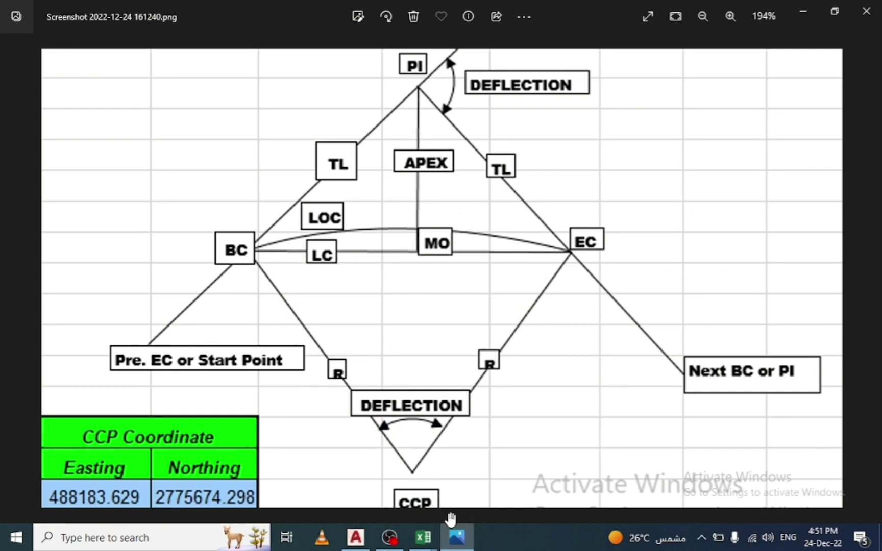
{"action": "left_click", "coordinate": [458, 539]}
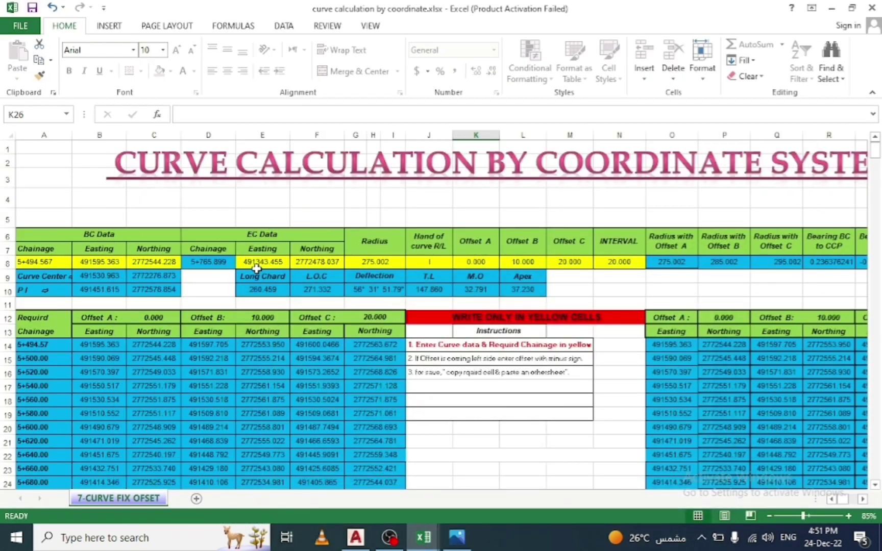
{"action": "left_click", "coordinate": [457, 537]}
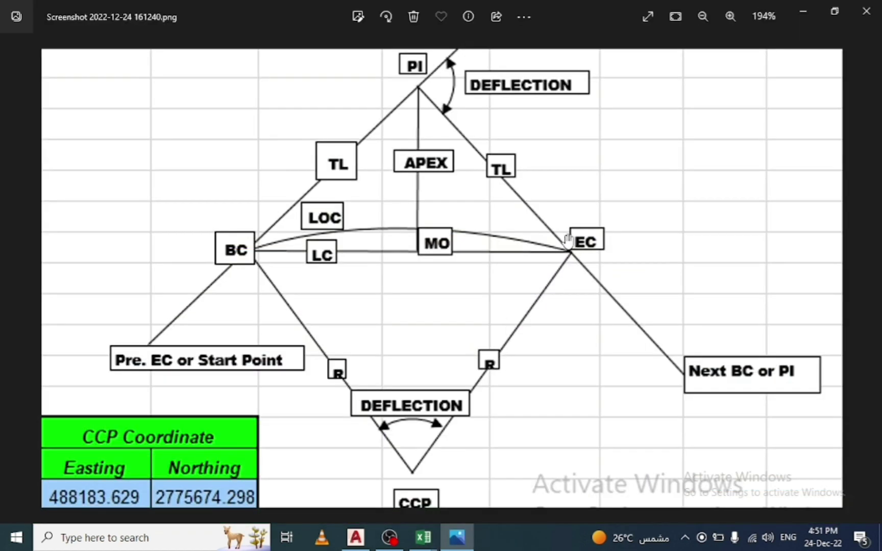
{"action": "left_click", "coordinate": [457, 537]}
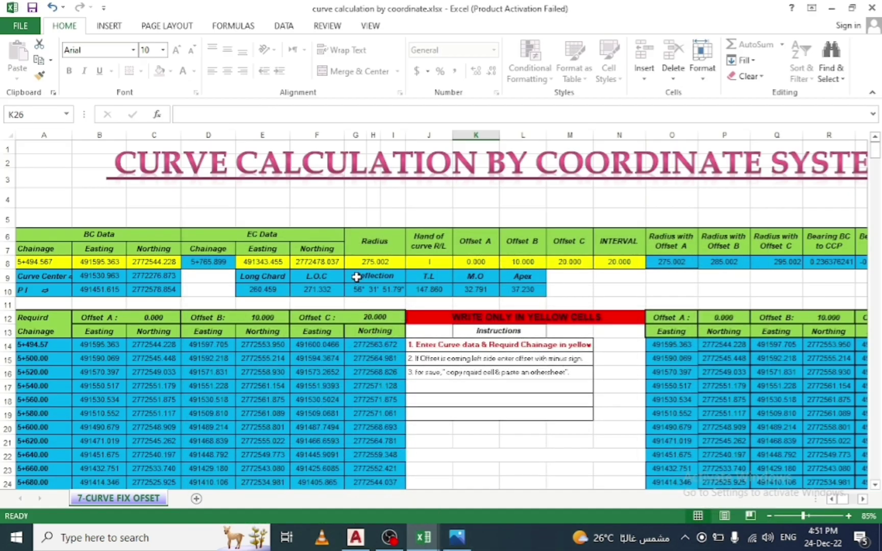
{"action": "left_click", "coordinate": [457, 537]}
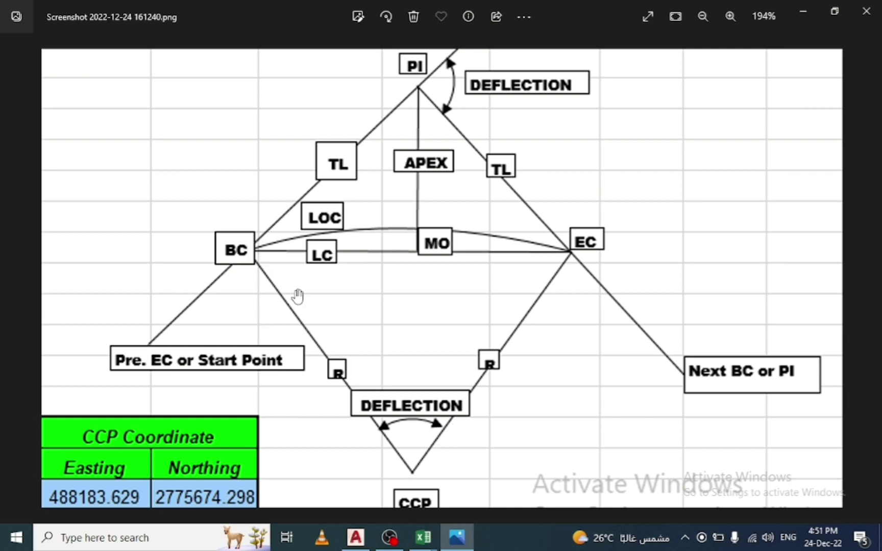
{"action": "left_click", "coordinate": [457, 537]}
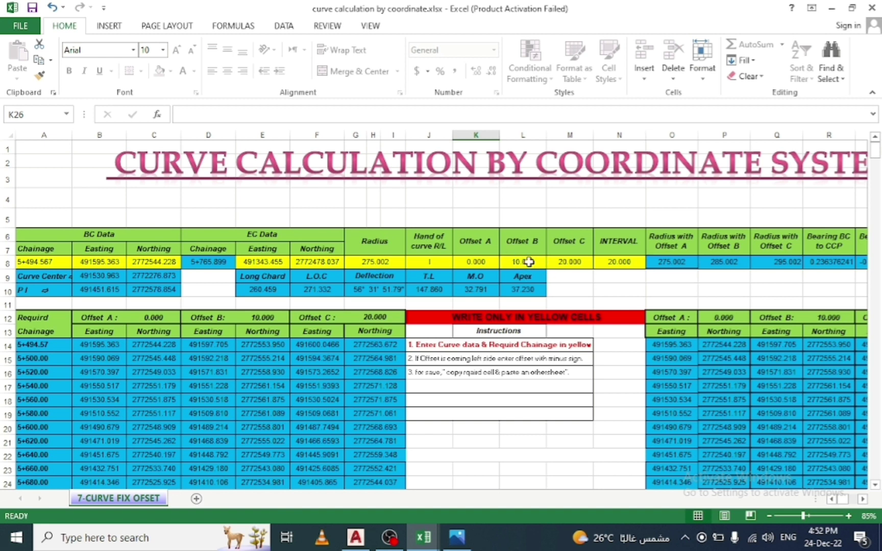
{"action": "left_click", "coordinate": [529, 262]}
{"action": "key", "text": "BackSpace"}
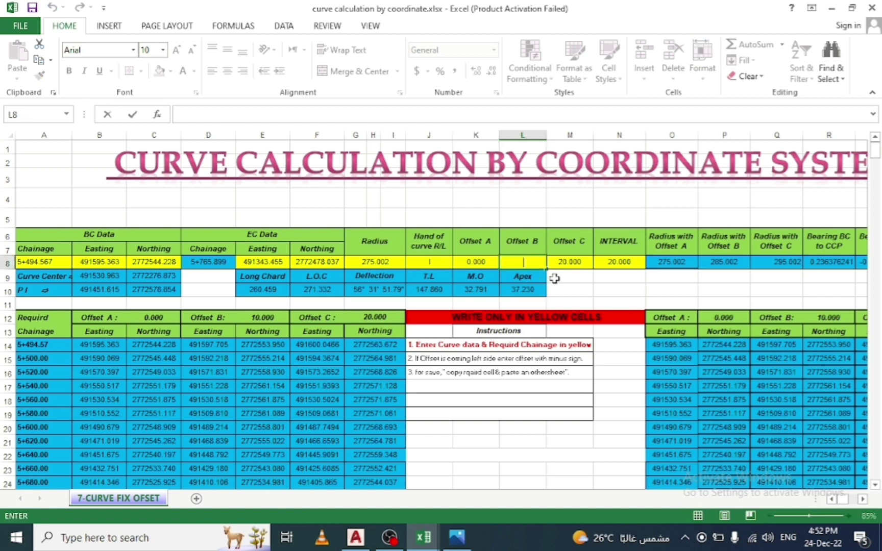
{"action": "left_click", "coordinate": [563, 276]}
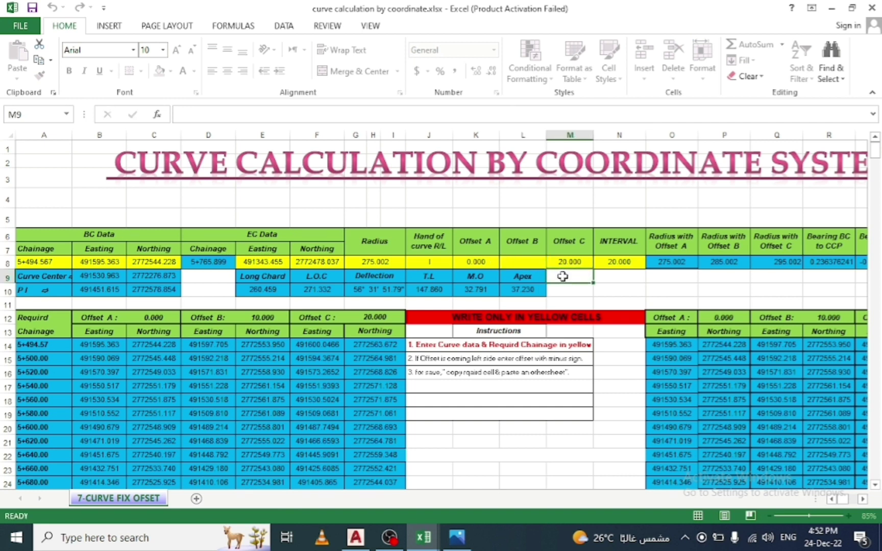
{"action": "left_click", "coordinate": [529, 260]}
{"action": "type", "text": "10"}
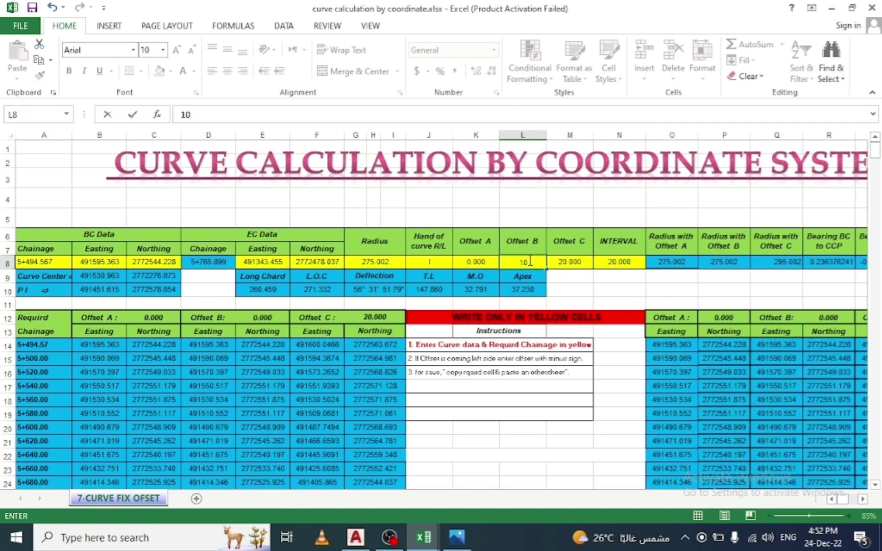
{"action": "key", "text": "Return"}
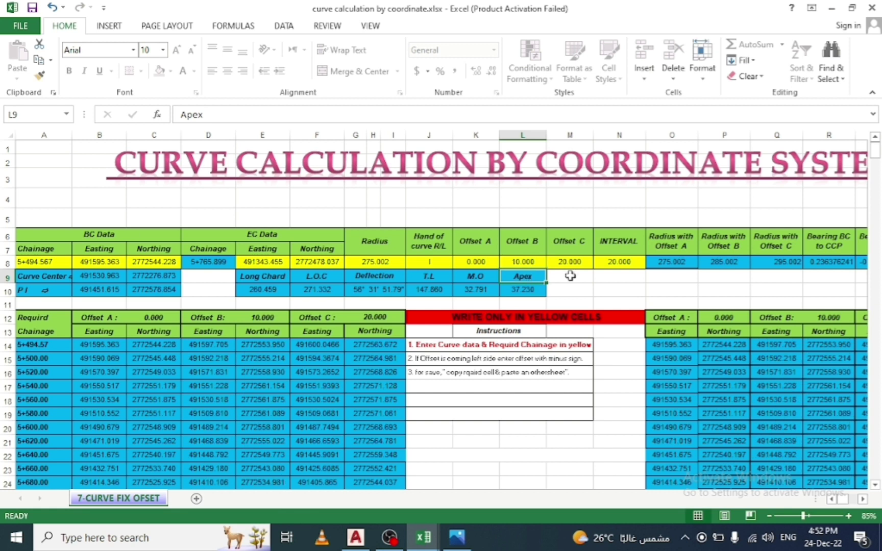
{"action": "left_click", "coordinate": [571, 276]}
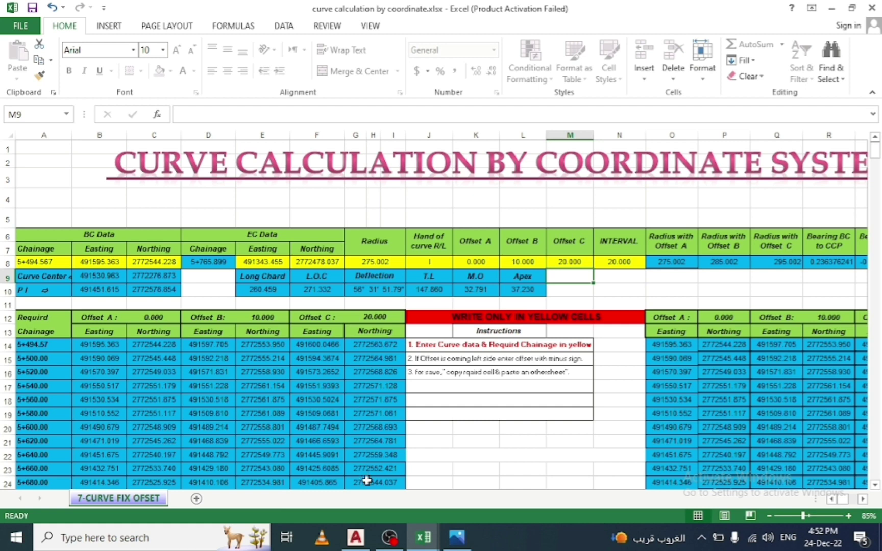
{"action": "scroll", "coordinate": [370, 394], "scroll_direction": "down", "scroll_amount": 1}
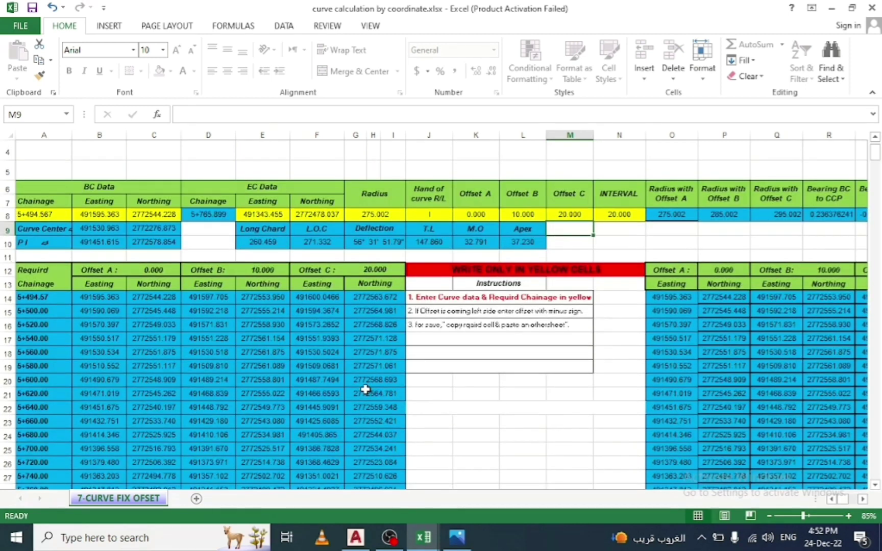
{"action": "scroll", "coordinate": [366, 390], "scroll_direction": "down", "scroll_amount": 1}
{"action": "scroll", "coordinate": [367, 396], "scroll_direction": "up", "scroll_amount": 1}
{"action": "scroll", "coordinate": [374, 413], "scroll_direction": "up", "scroll_amount": 1}
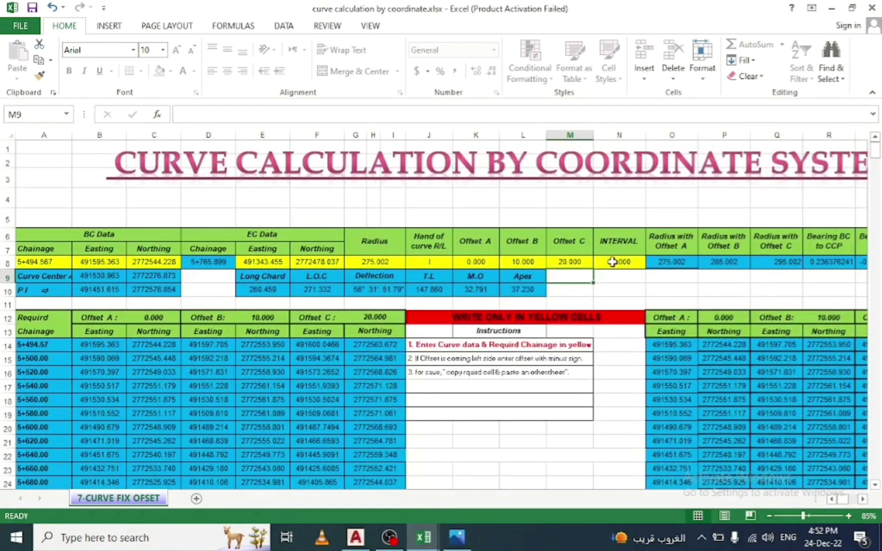
{"action": "left_click", "coordinate": [613, 262]}
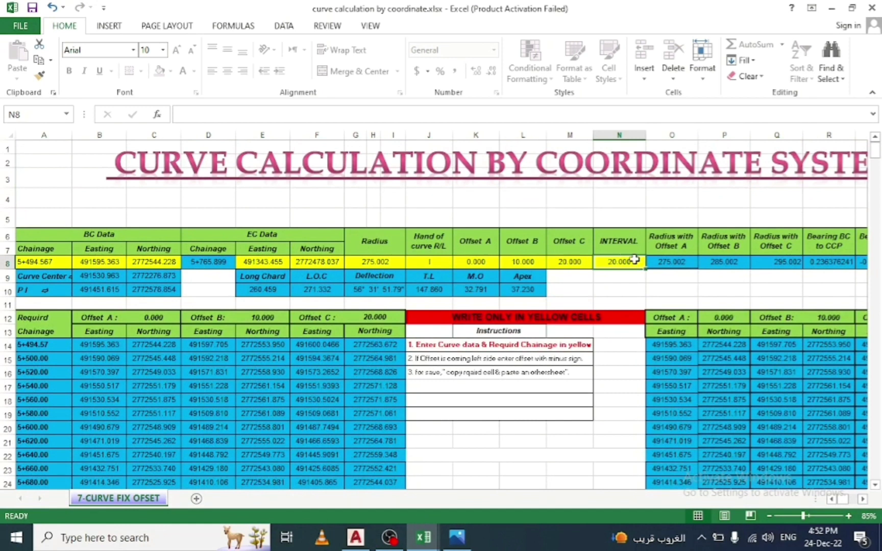
{"action": "key", "text": "BackSpace"}
{"action": "key", "text": "Return"}
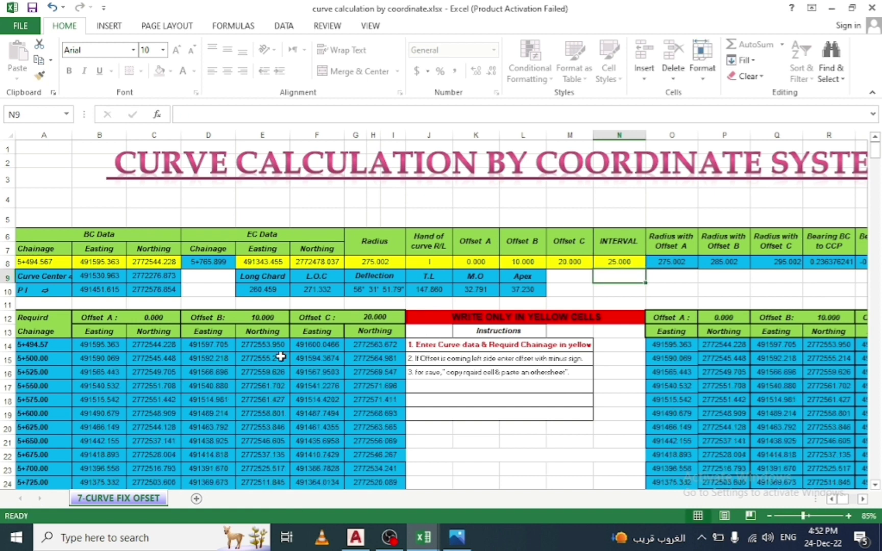
{"action": "scroll", "coordinate": [79, 371], "scroll_direction": "down", "scroll_amount": 2}
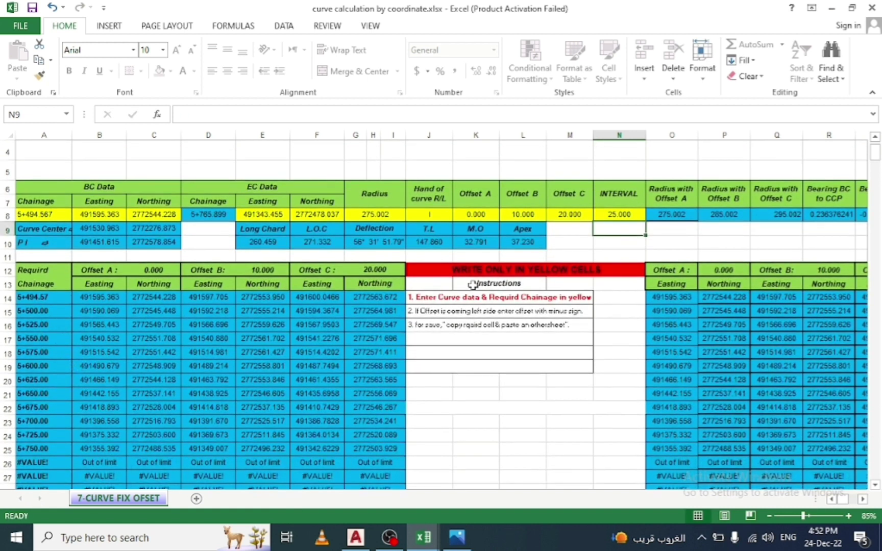
{"action": "scroll", "coordinate": [533, 293], "scroll_direction": "up", "scroll_amount": 2}
{"action": "left_click", "coordinate": [608, 263]}
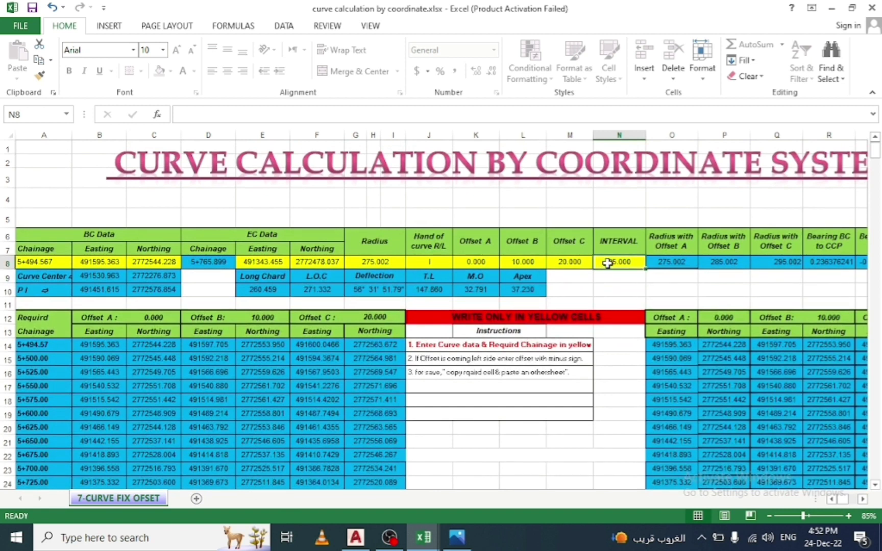
{"action": "type", "text": "20"}
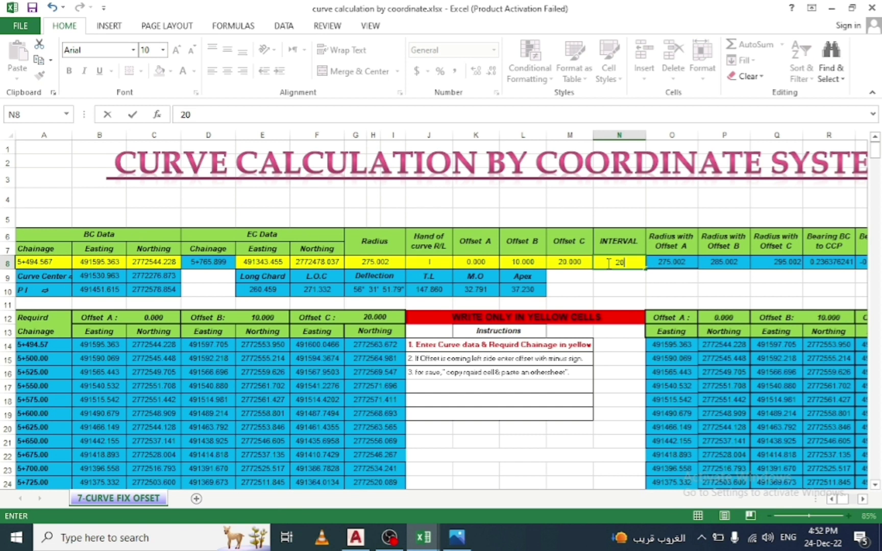
{"action": "key", "text": "Return"}
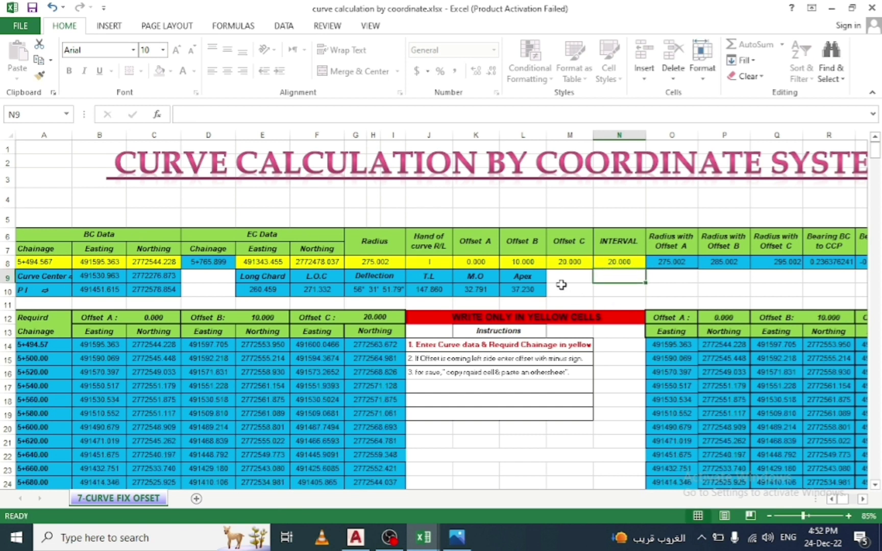
{"action": "scroll", "coordinate": [561, 282], "scroll_direction": "down", "scroll_amount": 1}
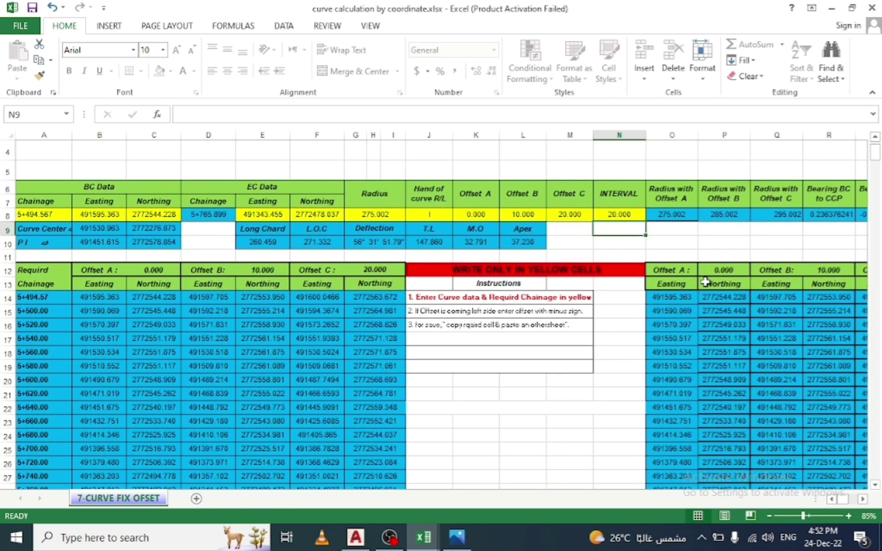
{"action": "scroll", "coordinate": [705, 281], "scroll_direction": "up", "scroll_amount": 1}
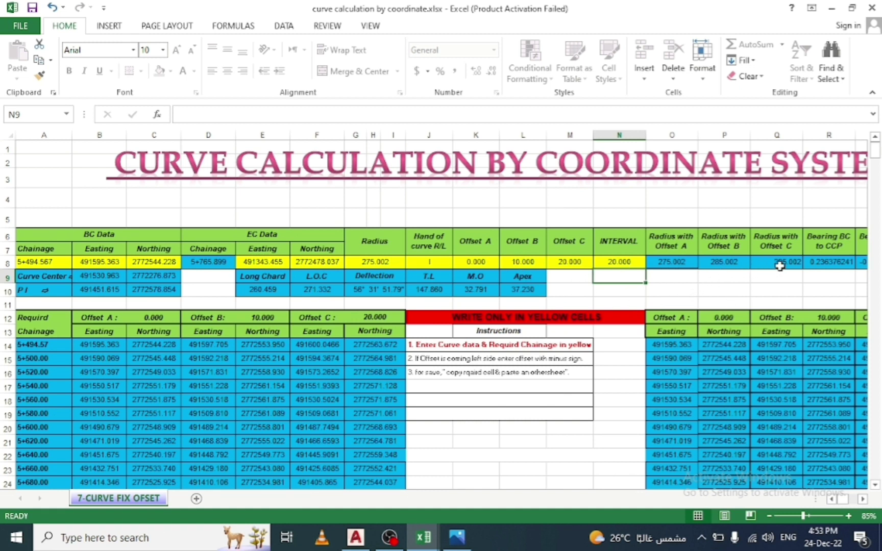
- Compare the curve diagram screenshot with the sheet's bearing and long chord columns
{"action": "left_click", "coordinate": [456, 537]}
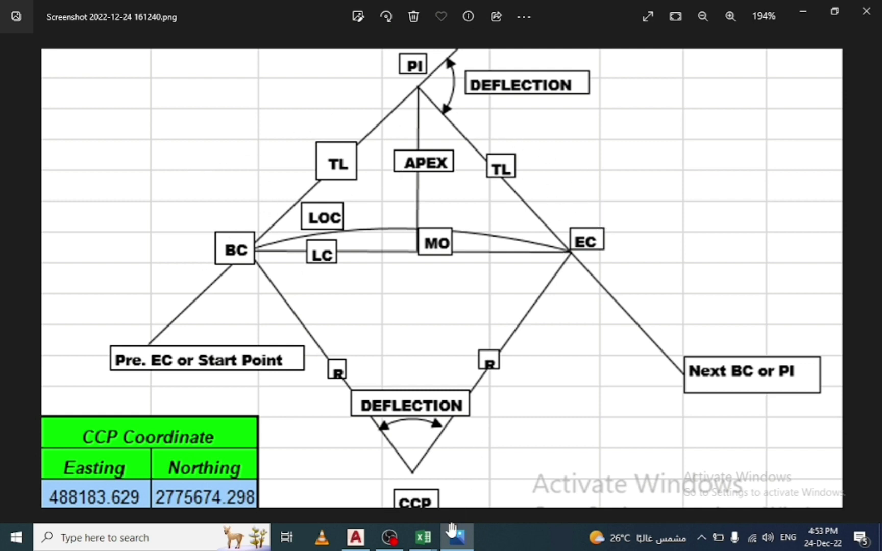
{"action": "left_click", "coordinate": [461, 537]}
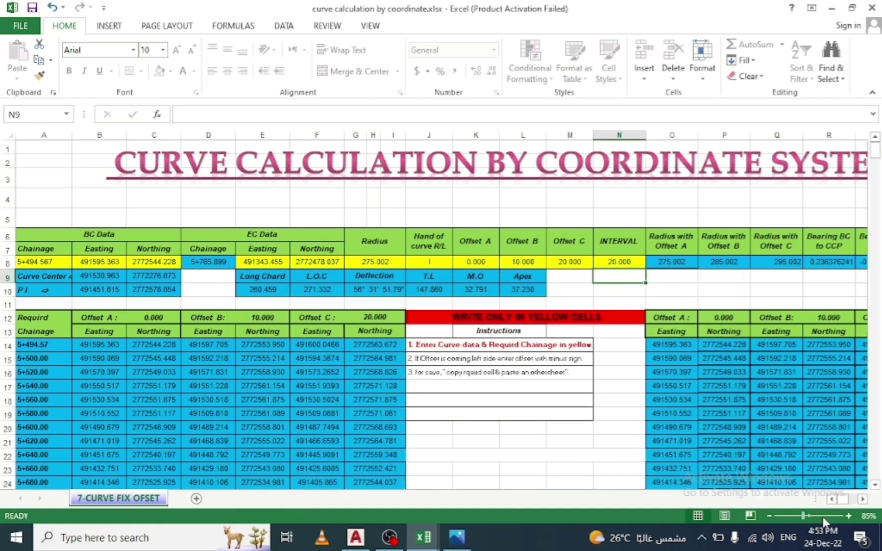
{"action": "left_click", "coordinate": [862, 502]}
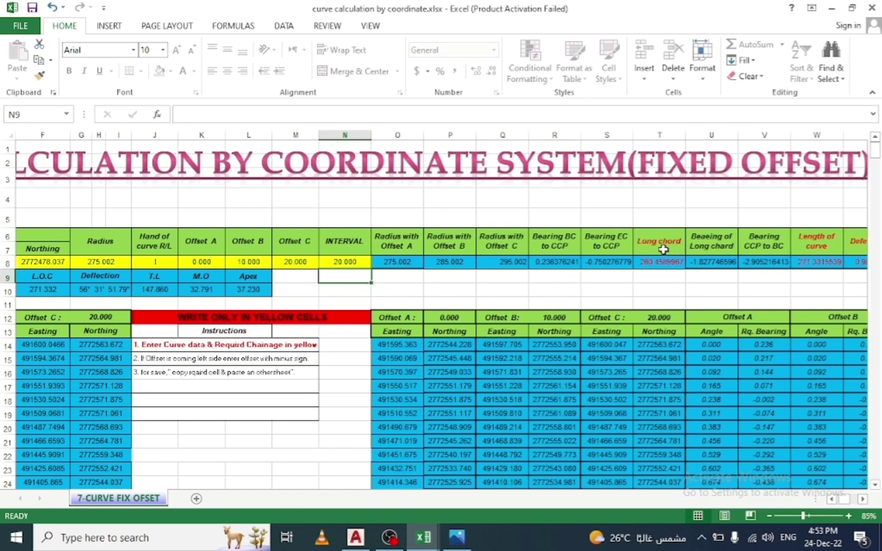
{"action": "left_click", "coordinate": [458, 539]}
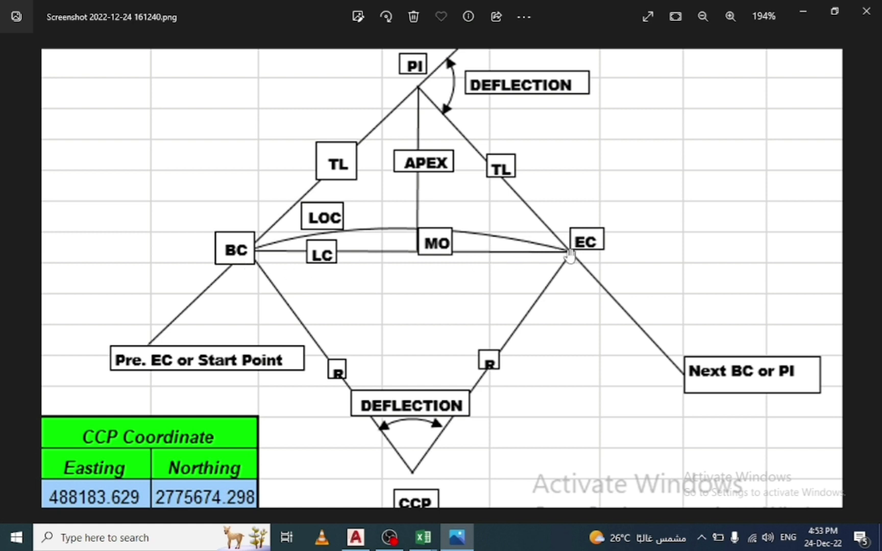
{"action": "left_click", "coordinate": [423, 538]}
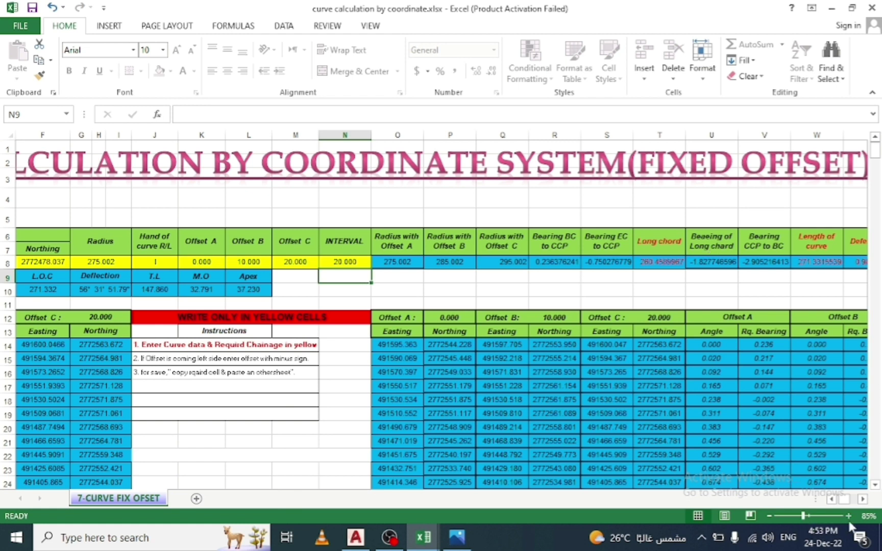
- Check the PI, mid ordinate and apex columns against the curve diagram, ending with it shown
{"action": "left_click", "coordinate": [862, 499]}
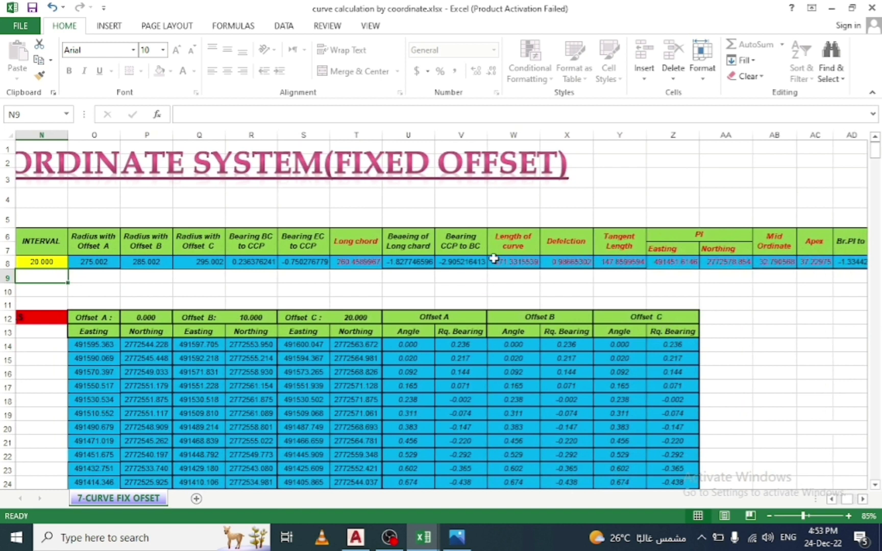
{"action": "left_click", "coordinate": [457, 537]}
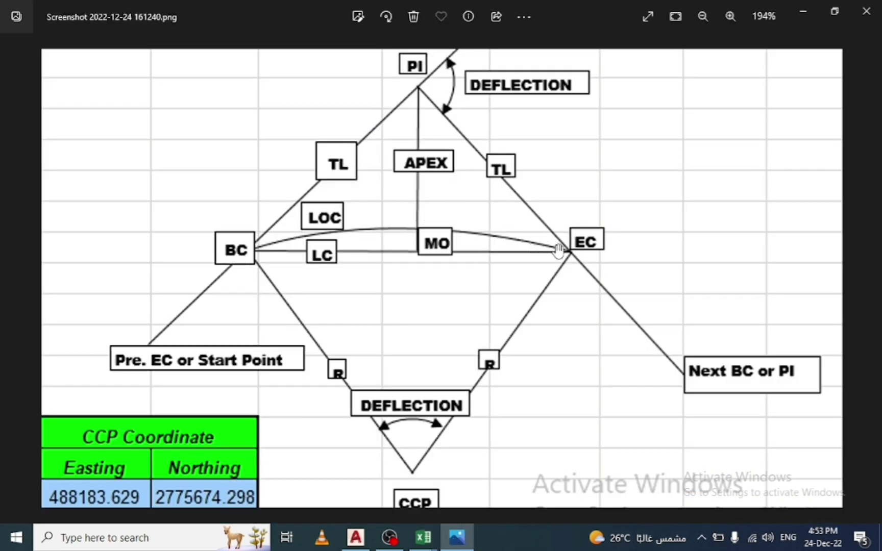
{"action": "left_click", "coordinate": [469, 539]}
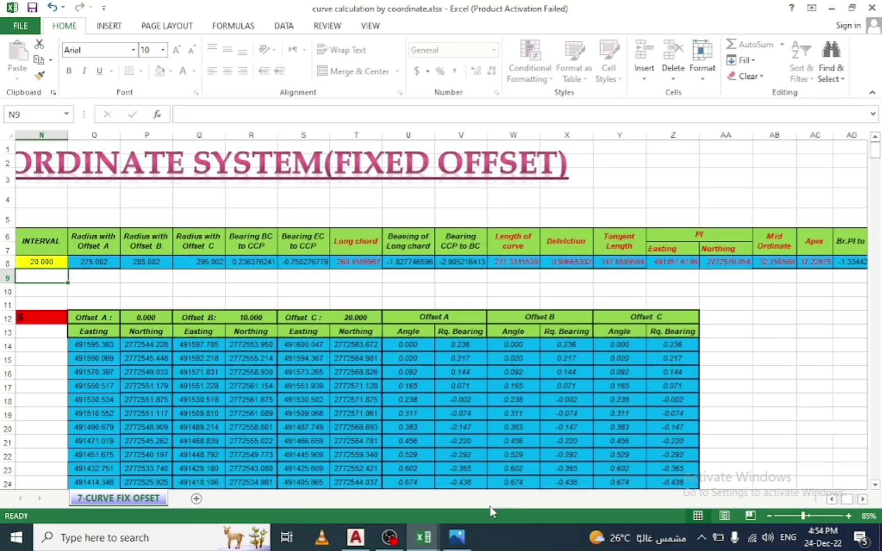
{"action": "left_click", "coordinate": [465, 537]}
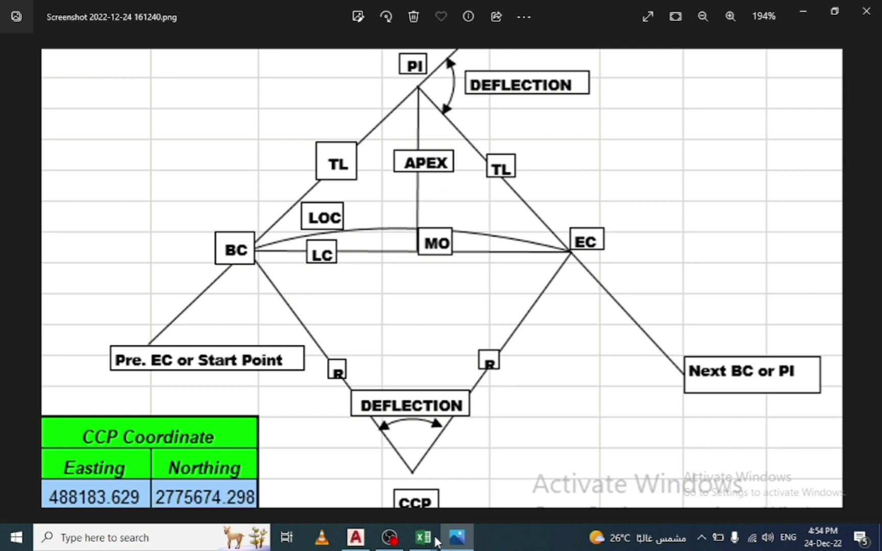
{"action": "left_click", "coordinate": [462, 538]}
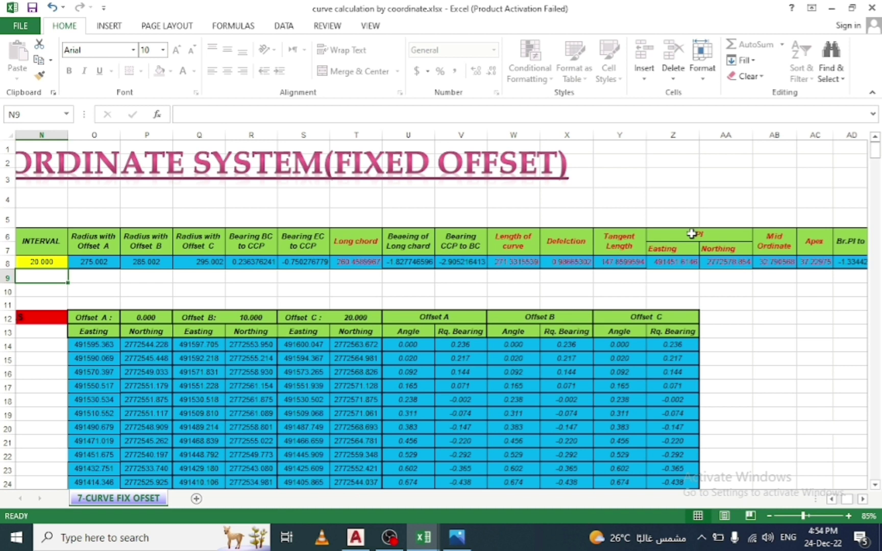
{"action": "left_click", "coordinate": [457, 538]}
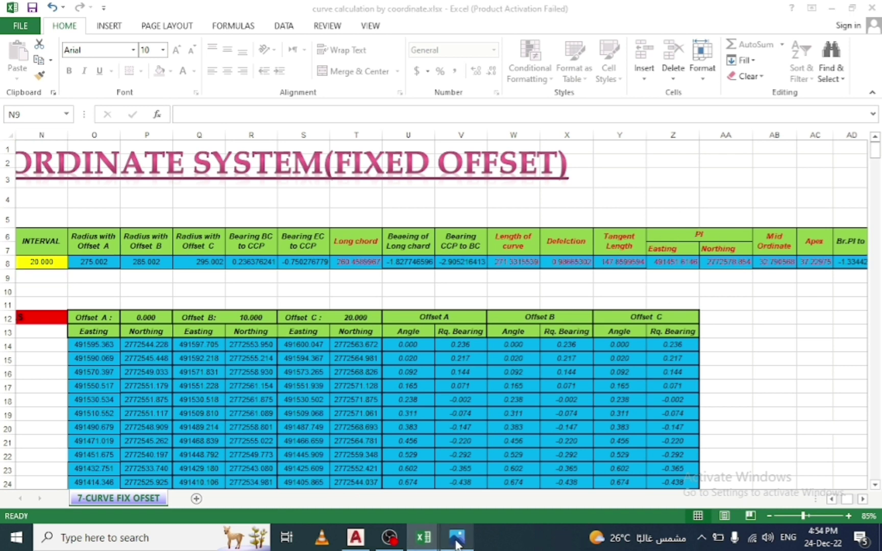
{"action": "mouse_move", "coordinate": [415, 94]}
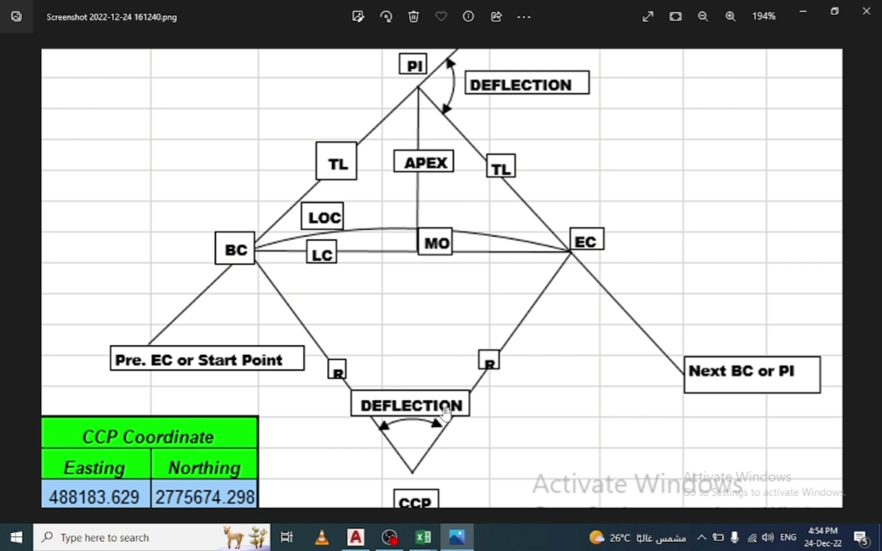
{"action": "left_click", "coordinate": [456, 538]}
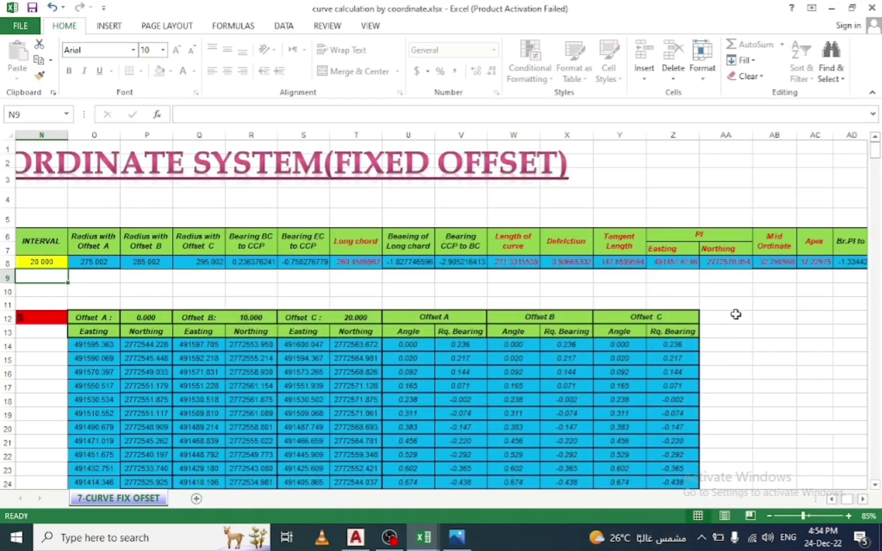
{"action": "left_click", "coordinate": [462, 537]}
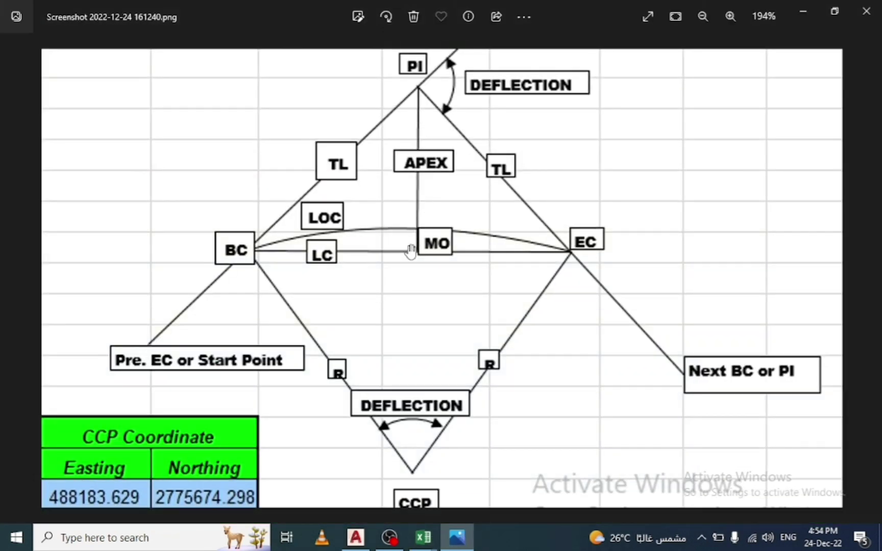
- Copy the Offset A easting and northing coordinates in B14:C28
{"action": "left_click", "coordinate": [458, 538]}
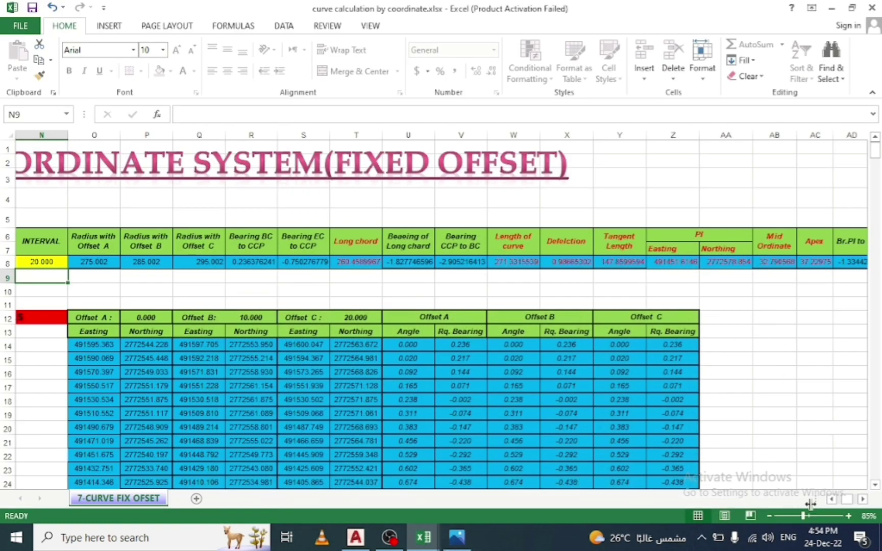
{"action": "left_click", "coordinate": [833, 500]}
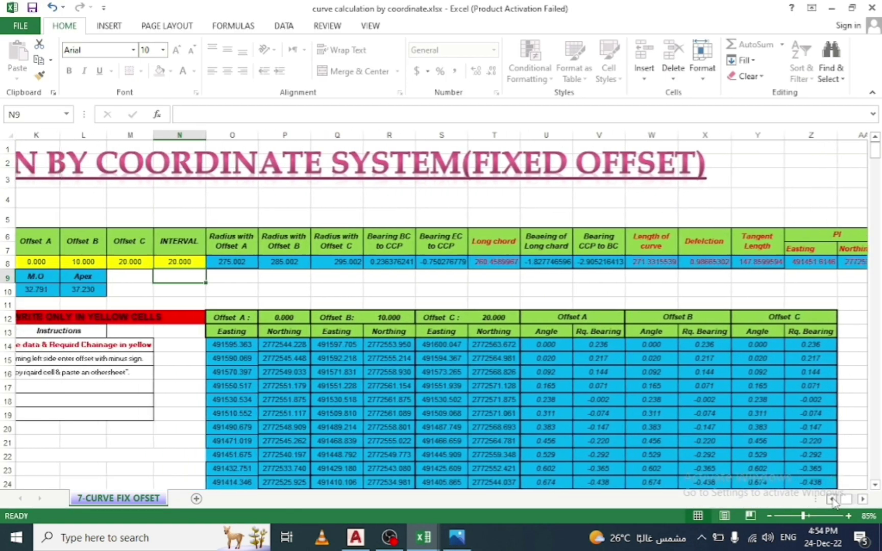
{"action": "left_click", "coordinate": [832, 500]}
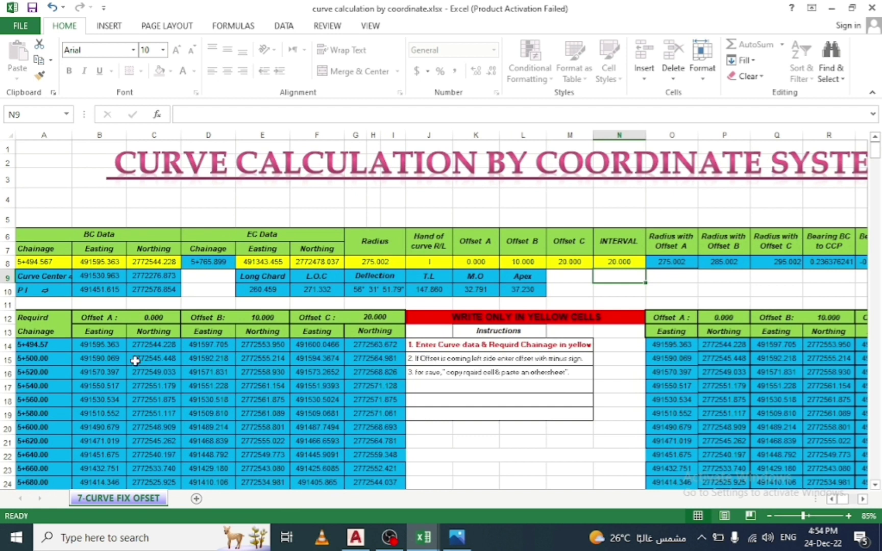
{"action": "scroll", "coordinate": [134, 405], "scroll_direction": "down", "scroll_amount": 3}
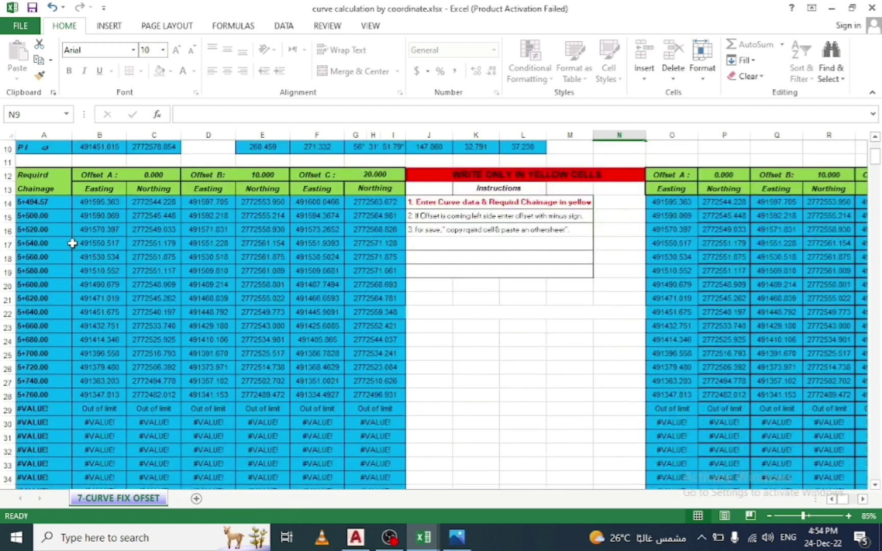
{"action": "mouse_move", "coordinate": [81, 203]}
{"action": "left_mouse_down"}
{"action": "mouse_move", "coordinate": [144, 364]}
{"action": "mouse_move", "coordinate": [145, 391]}
{"action": "left_mouse_up"}
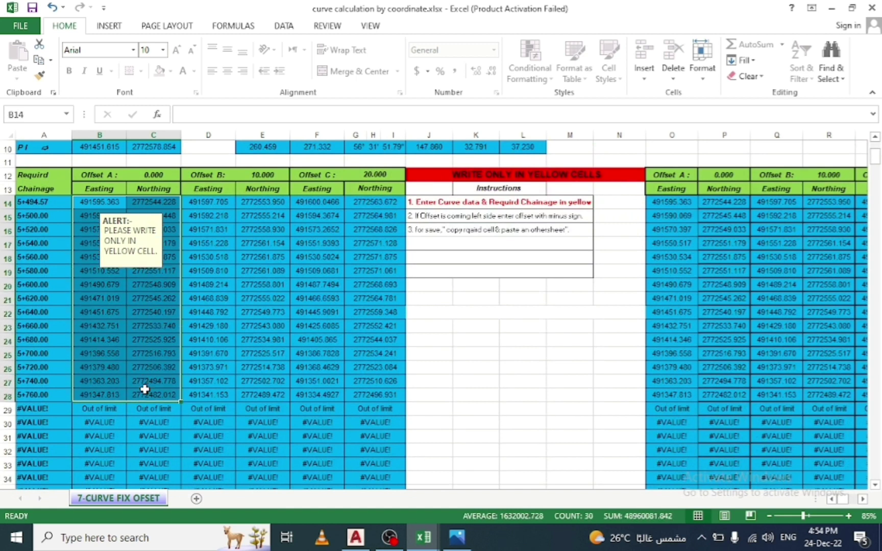
{"action": "key", "text": "ctrl+c"}
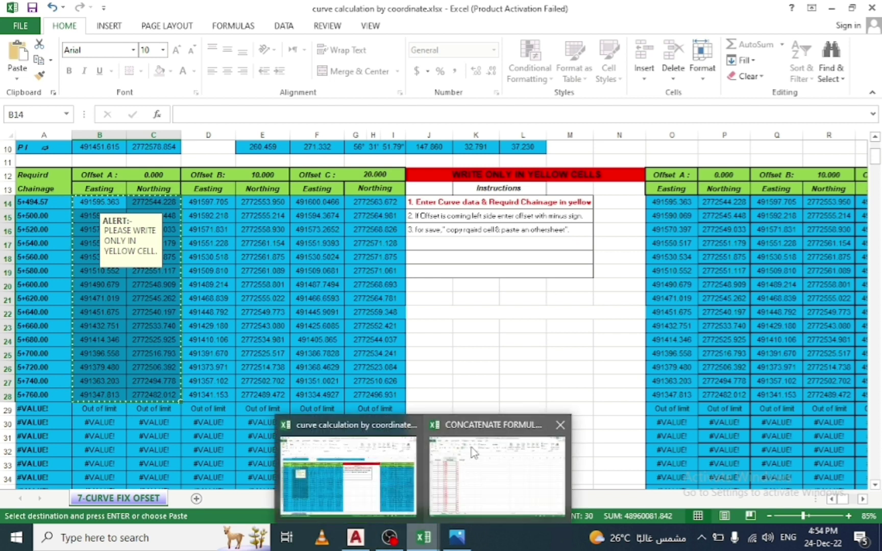
- Paste the Offset A coordinates from A2 into CONCATENATE FORMULA.xlsx
{"action": "left_click", "coordinate": [479, 432]}
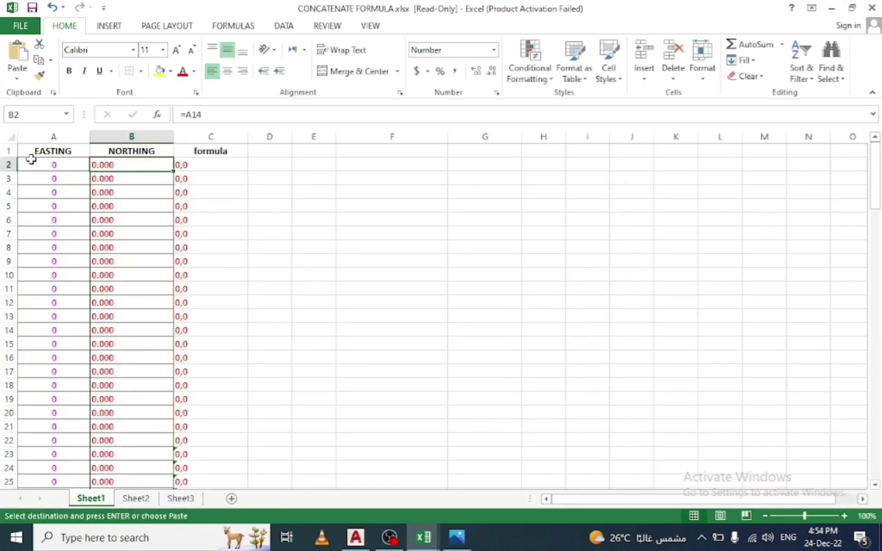
{"action": "left_click_drag", "start_coordinate": [25, 166], "coordinate": [126, 468]}
{"action": "key", "text": "ctrl+v"}
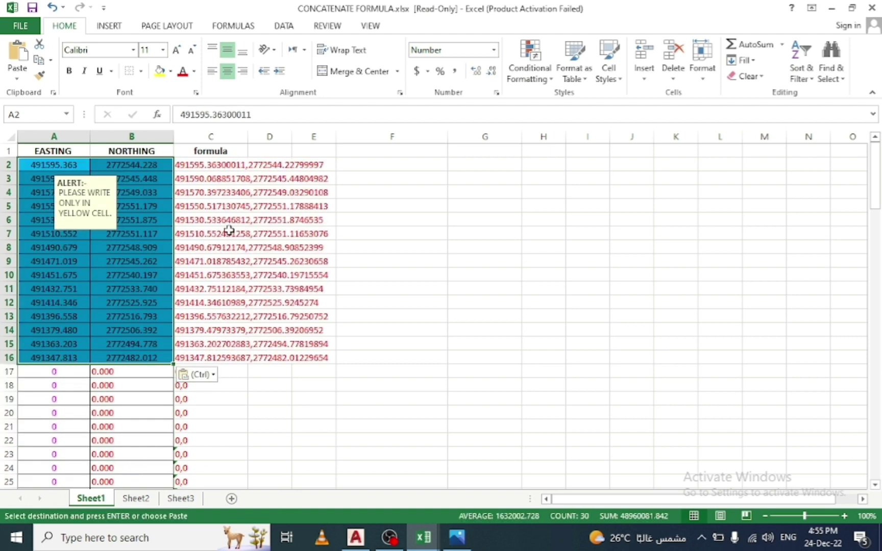
- Widen column C and copy the comma-joined easting,northing strings in C2:C16
{"action": "left_click_drag", "start_coordinate": [248, 137], "coordinate": [327, 144]}
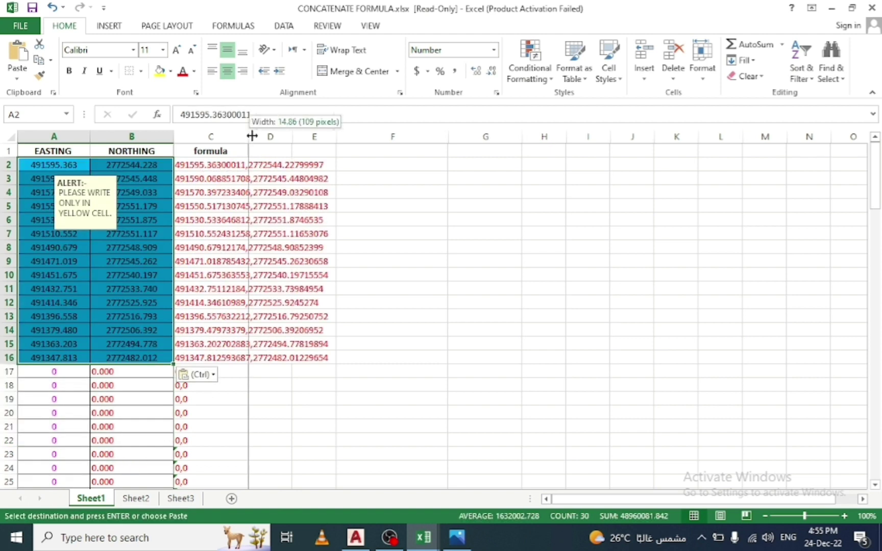
{"action": "mouse_move", "coordinate": [181, 164]}
{"action": "left_mouse_down"}
{"action": "mouse_move", "coordinate": [274, 178]}
{"action": "mouse_move", "coordinate": [291, 360]}
{"action": "left_mouse_up"}
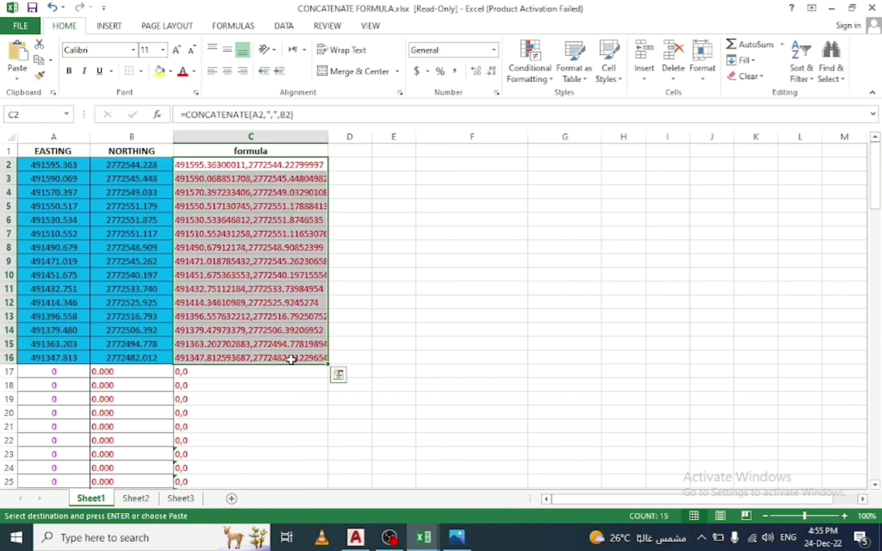
{"action": "key", "text": "ctrl+c"}
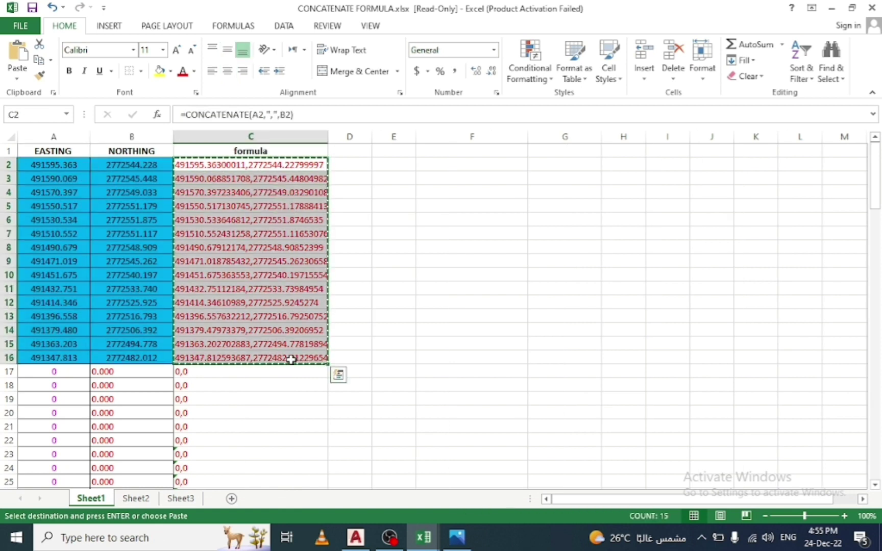
{"action": "left_click", "coordinate": [356, 536]}
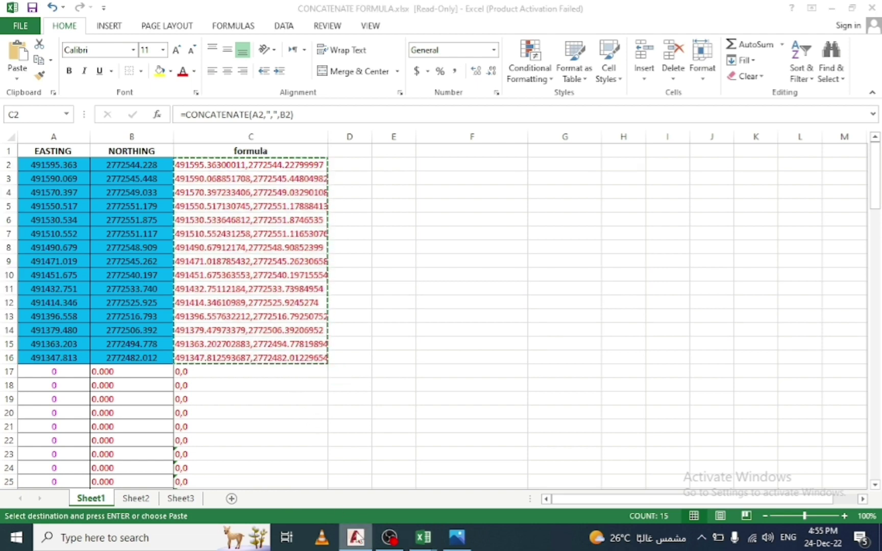
- Draw a PL polyline through the pasted Offset A coordinates
{"action": "left_click", "coordinate": [244, 498]}
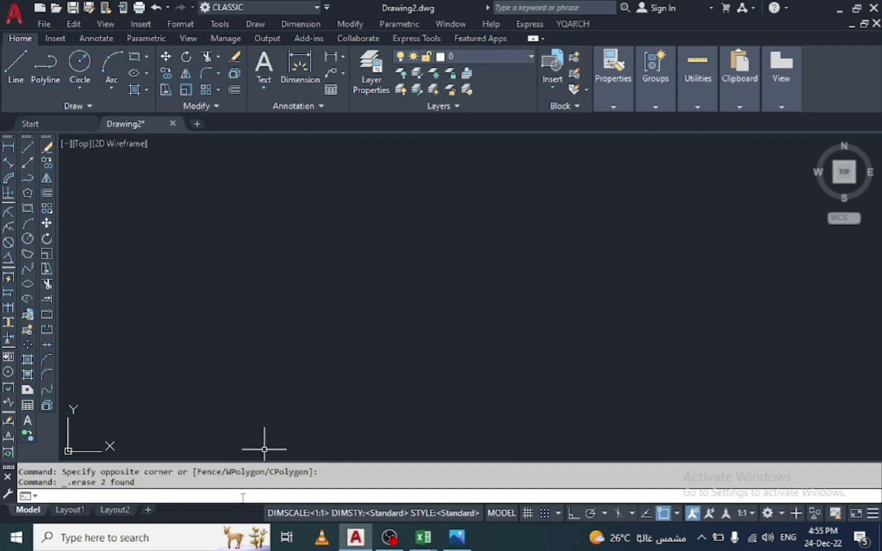
{"action": "type", "text": "PL"}
{"action": "key", "text": "Return"}
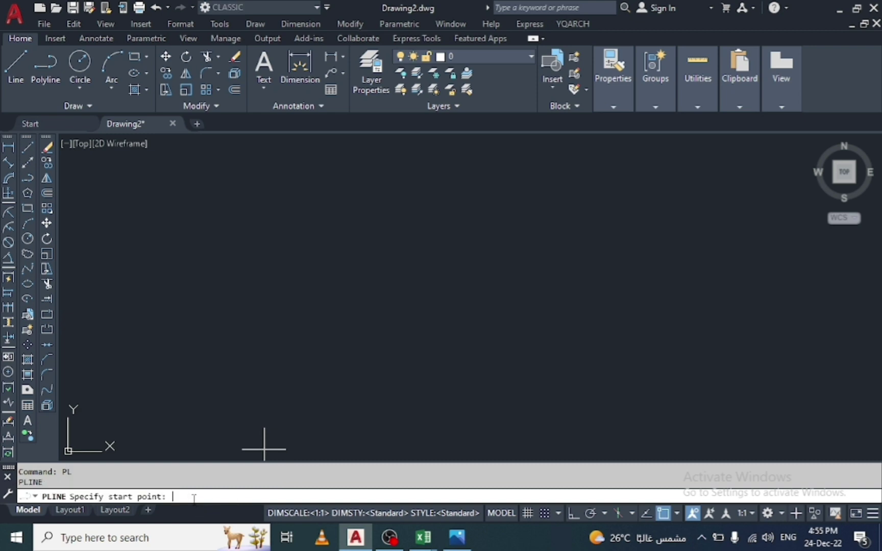
{"action": "key", "text": "ctrl+v"}
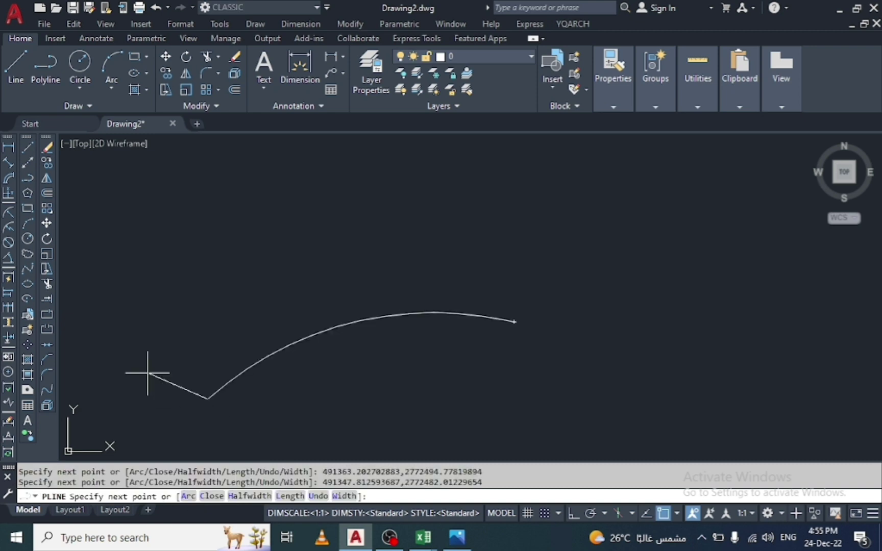
{"action": "right_click", "coordinate": [173, 315]}
{"action": "left_click", "coordinate": [199, 86]}
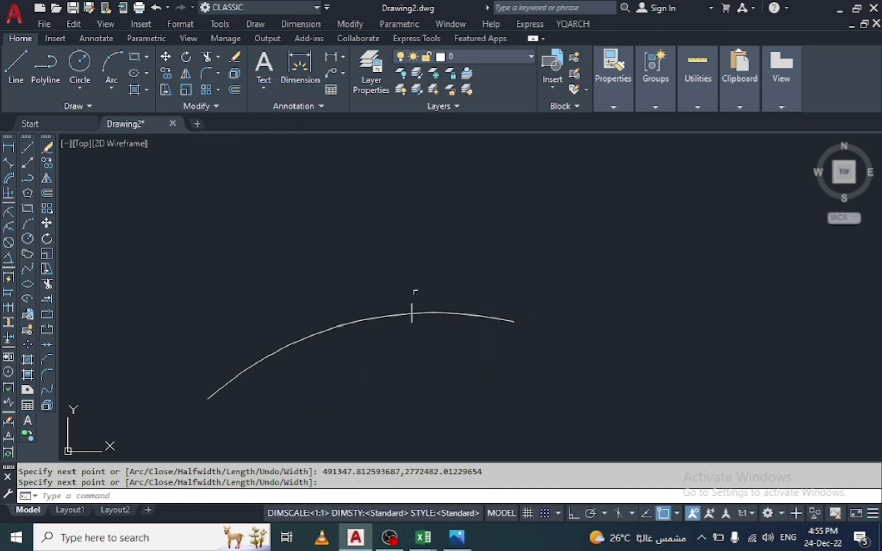
- Recolour the arc polyline red (153,27,30) in Properties and clear the selection
{"action": "left_click", "coordinate": [428, 295]}
{"action": "left_click", "coordinate": [415, 314]}
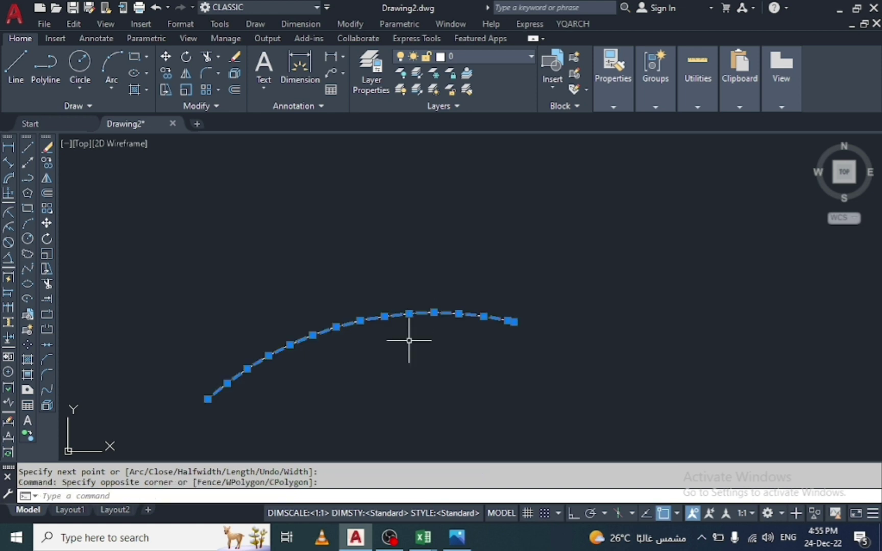
{"action": "left_click", "coordinate": [617, 95]}
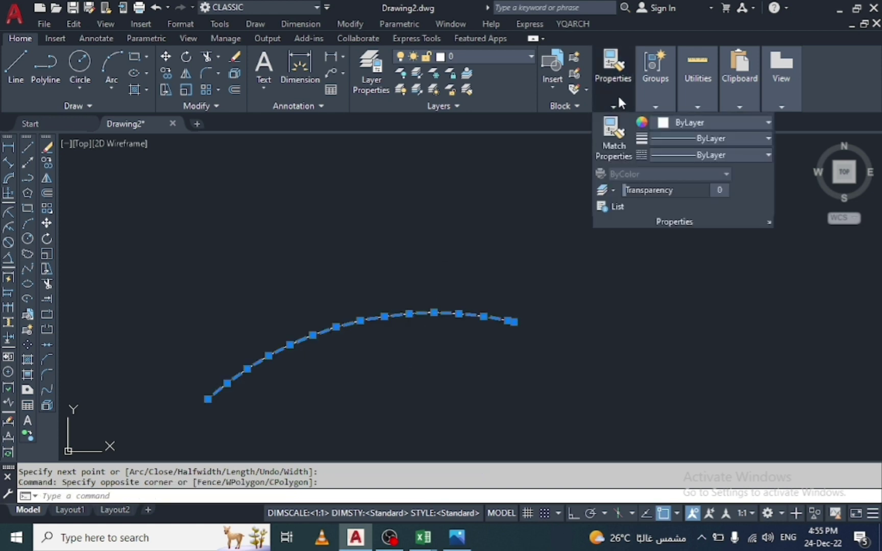
{"action": "left_click", "coordinate": [666, 123]}
{"action": "left_click", "coordinate": [699, 178]}
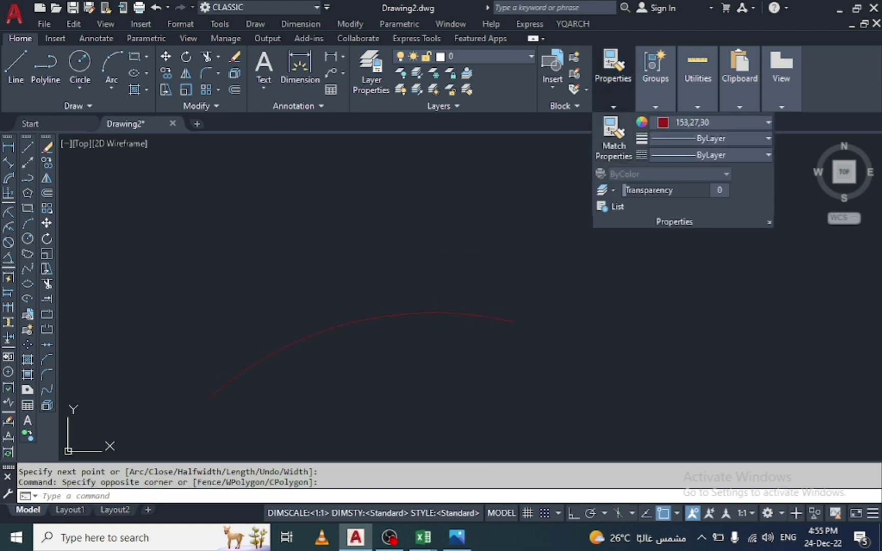
{"action": "left_click", "coordinate": [462, 255]}
{"action": "key", "text": "Escape"}
{"action": "key", "text": "Escape"}
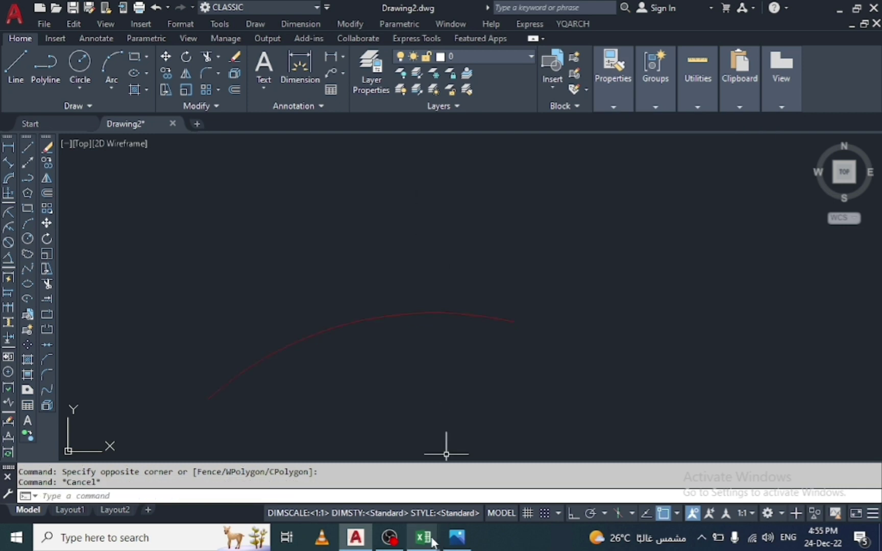
- Copy the Offset B easting and northing values in D14:E28
{"action": "left_click", "coordinate": [352, 449]}
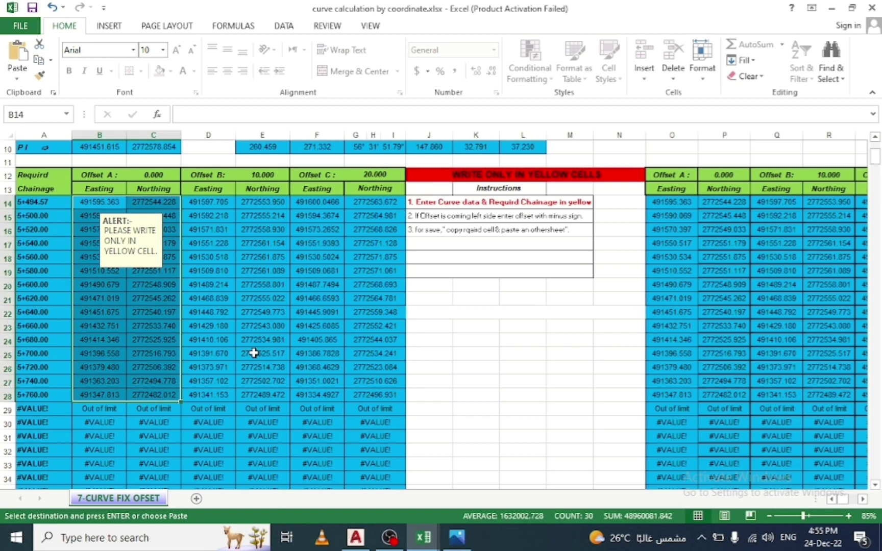
{"action": "left_click", "coordinate": [197, 208]}
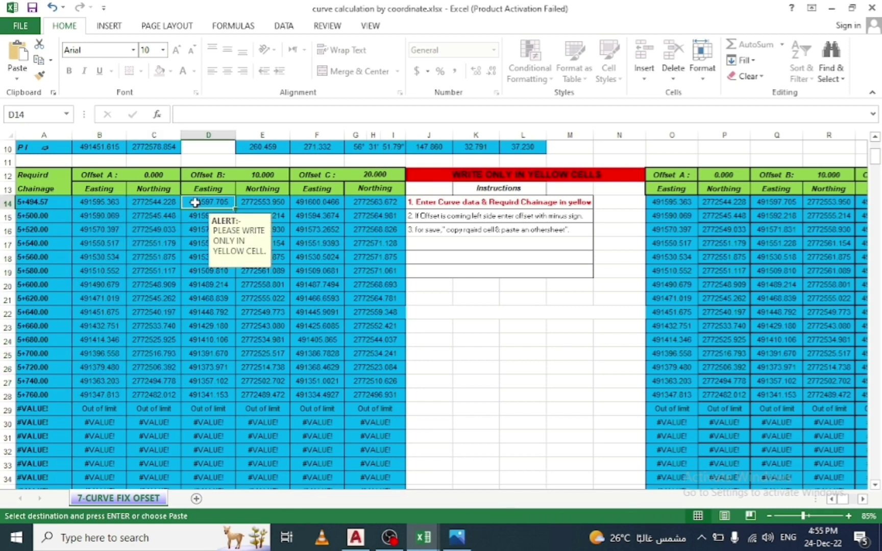
{"action": "left_click_drag", "start_coordinate": [231, 209], "coordinate": [247, 389]}
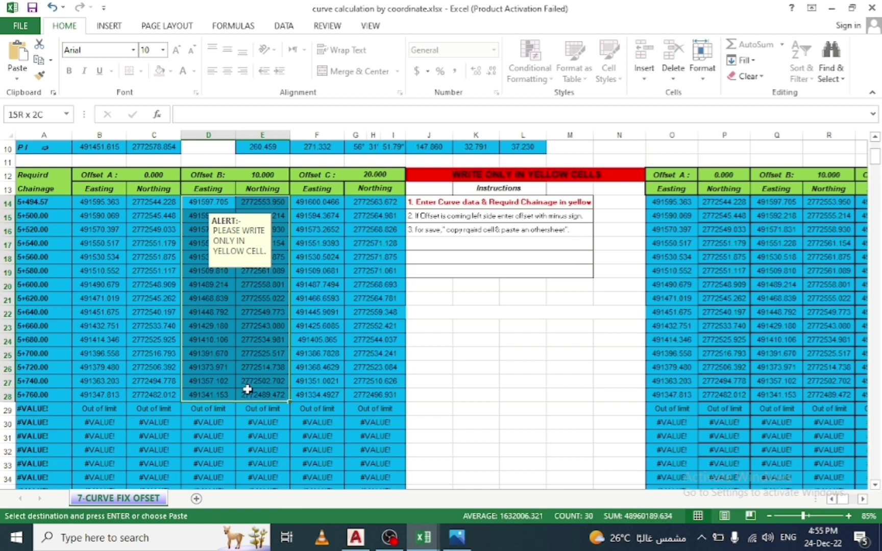
{"action": "key", "text": "ctrl+c"}
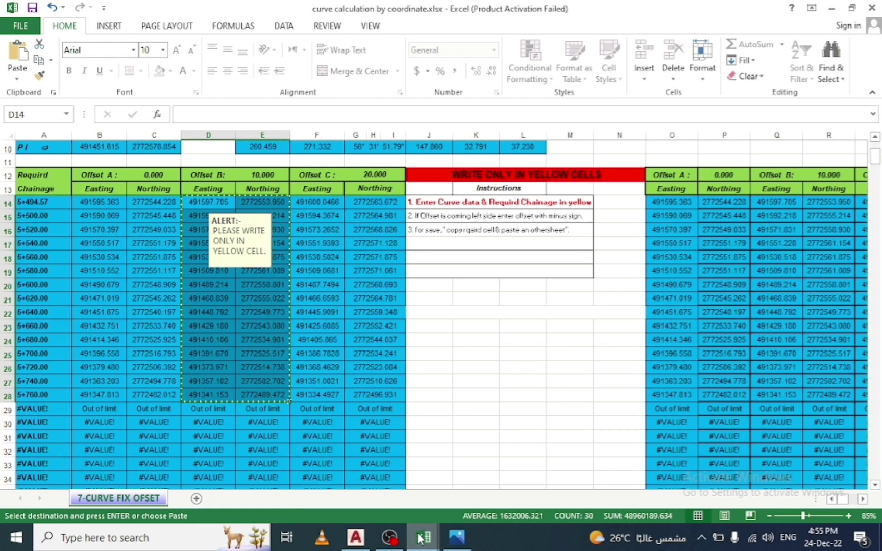
{"action": "mouse_move", "coordinate": [423, 537]}
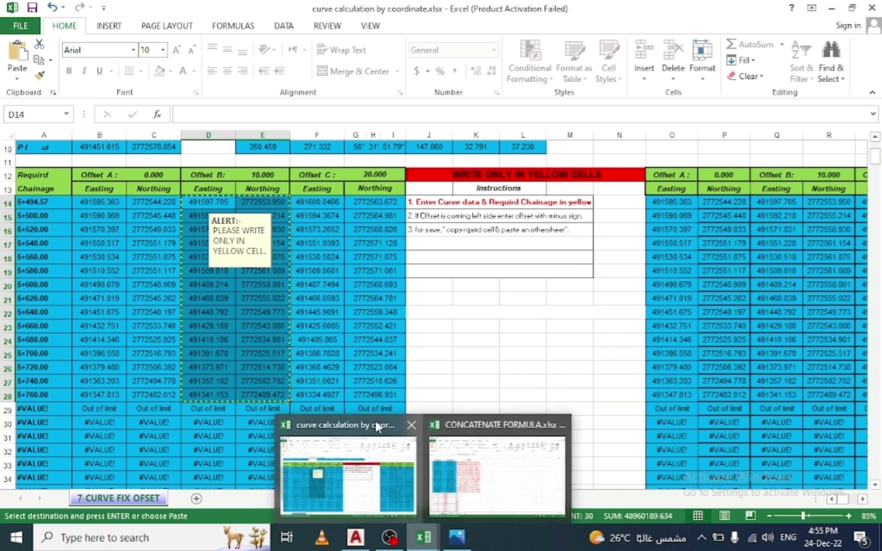
- Paste the Offset B coordinates into A18:B32 and take the joined strings in C18:C32
{"action": "left_click", "coordinate": [457, 430]}
{"action": "scroll", "coordinate": [362, 250], "scroll_direction": "down", "scroll_amount": 3}
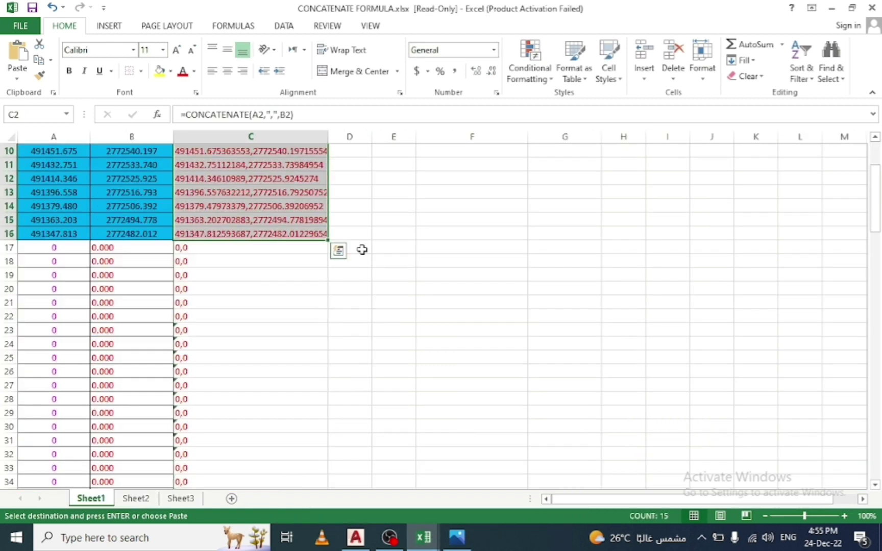
{"action": "left_click_drag", "start_coordinate": [28, 266], "coordinate": [156, 468]}
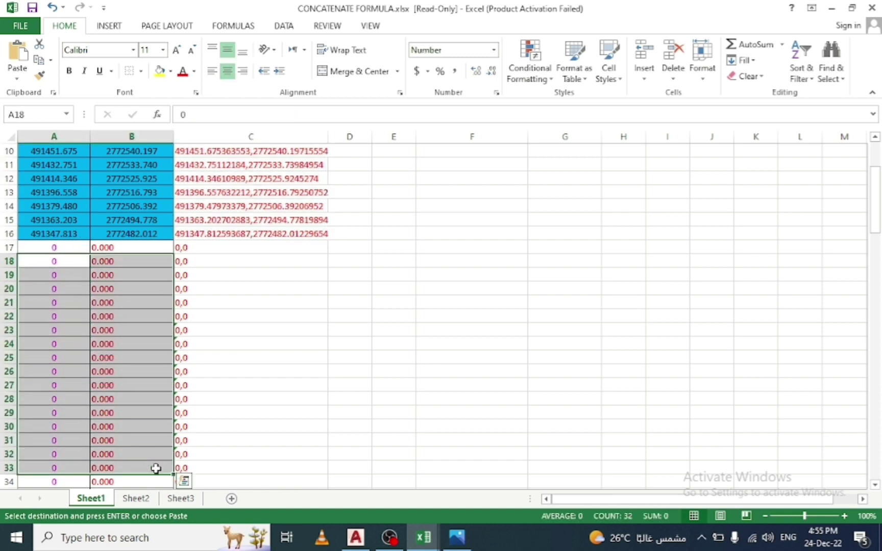
{"action": "key", "text": "ctrl+v"}
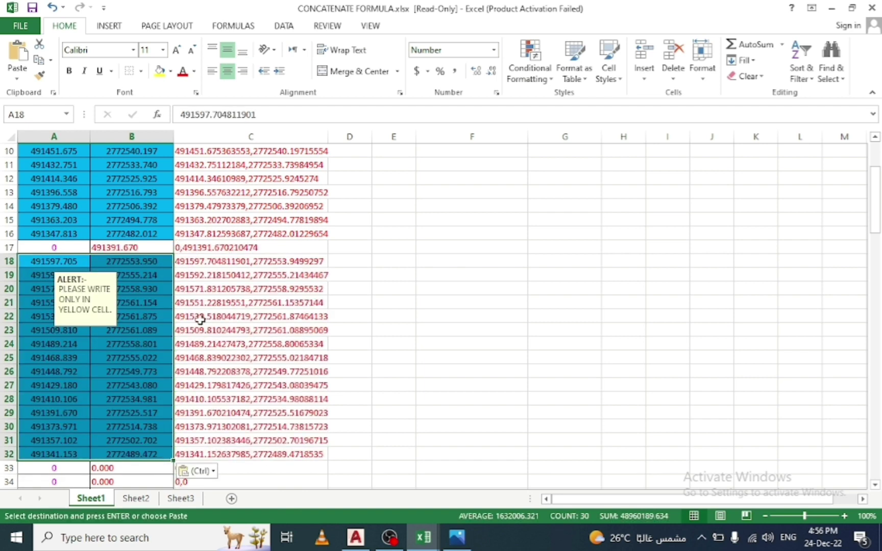
{"action": "left_click_drag", "start_coordinate": [180, 261], "coordinate": [234, 452]}
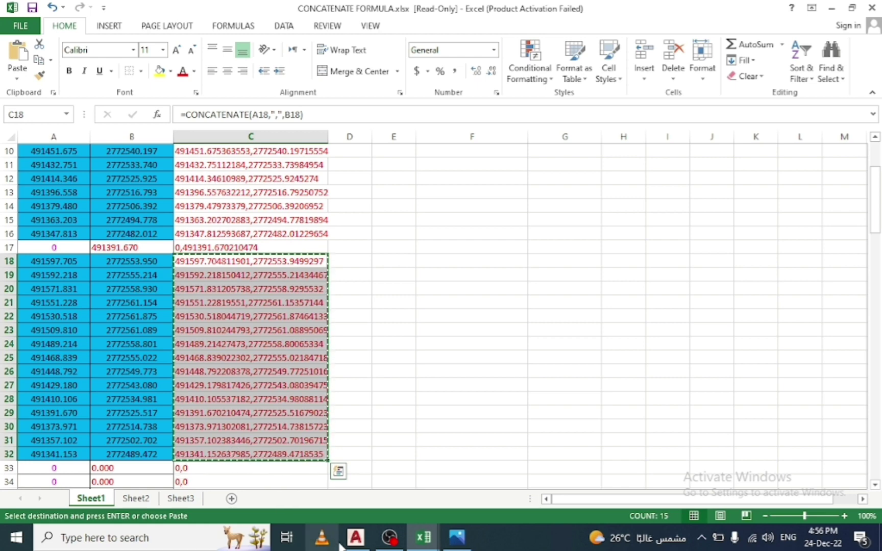
{"action": "left_click", "coordinate": [355, 537]}
- Draw the Offset B polyline from the pasted coordinates using the P command
{"action": "left_click", "coordinate": [242, 496]}
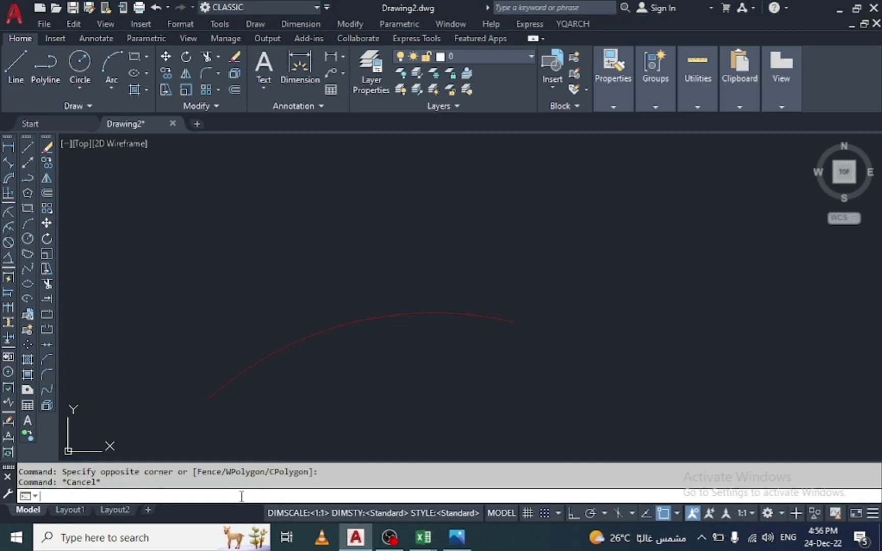
{"action": "type", "text": "p"}
{"action": "key", "text": "Return"}
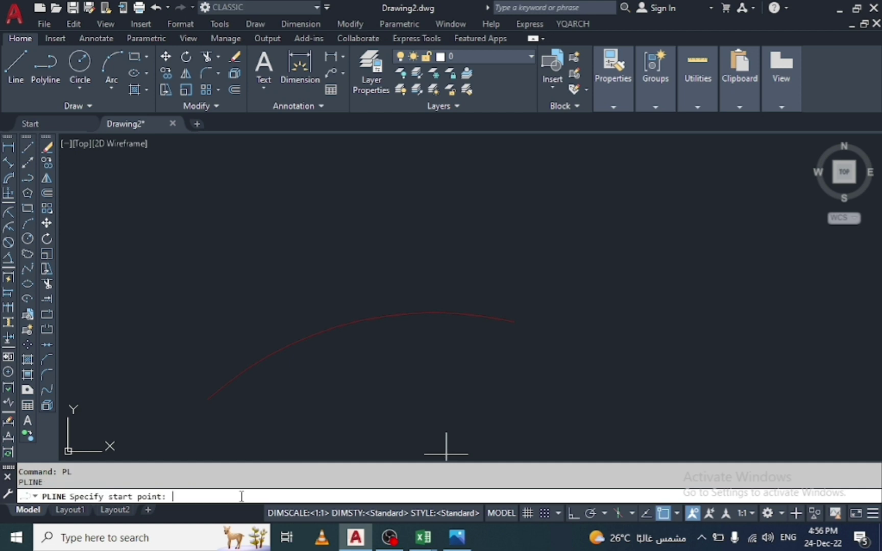
{"action": "key", "text": "ctrl+v"}
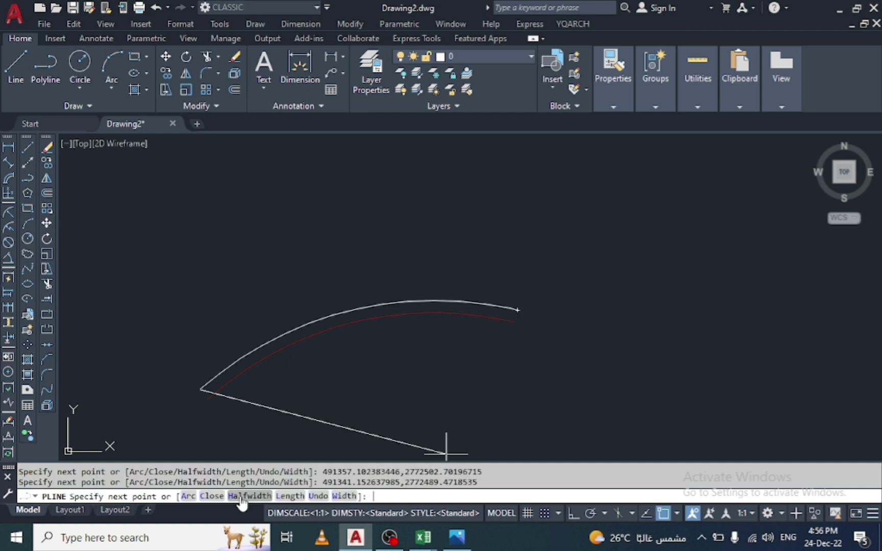
{"action": "key", "text": "Escape"}
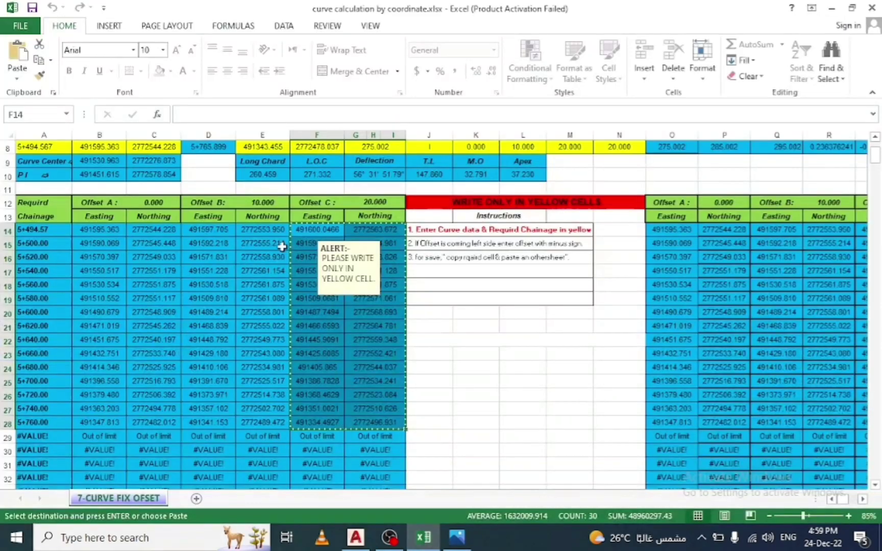
- Clear the copy marquee from cell J22 and scroll back to the top of the sheet
{"action": "left_click", "coordinate": [427, 344]}
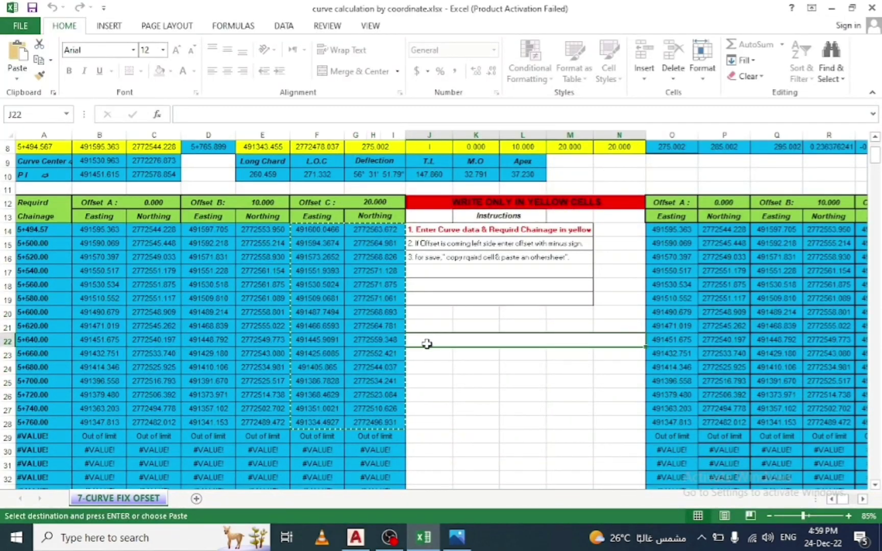
{"action": "key", "text": "Escape"}
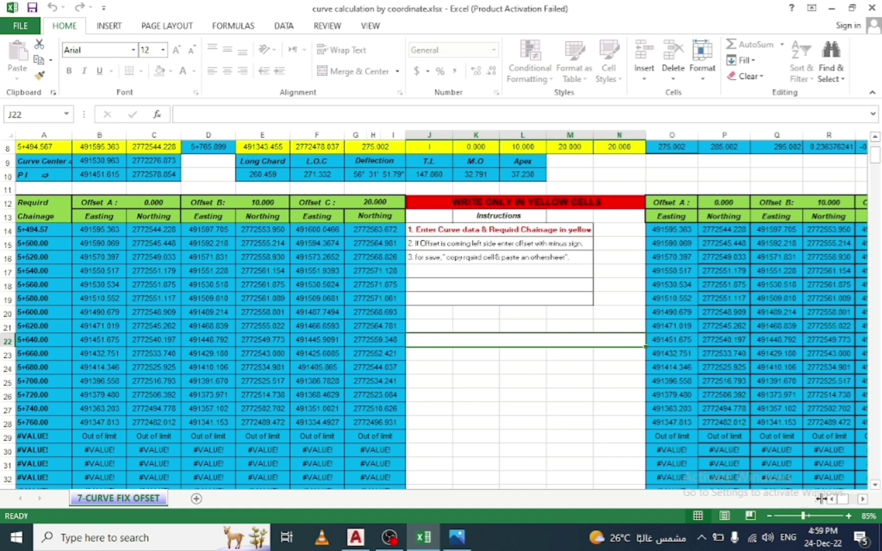
{"action": "scroll", "coordinate": [595, 465], "scroll_direction": "up", "scroll_amount": 3}
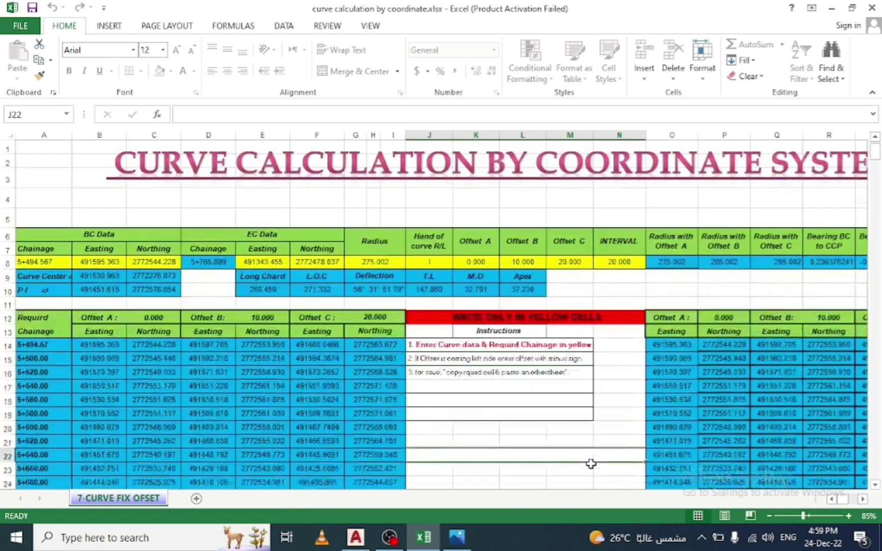